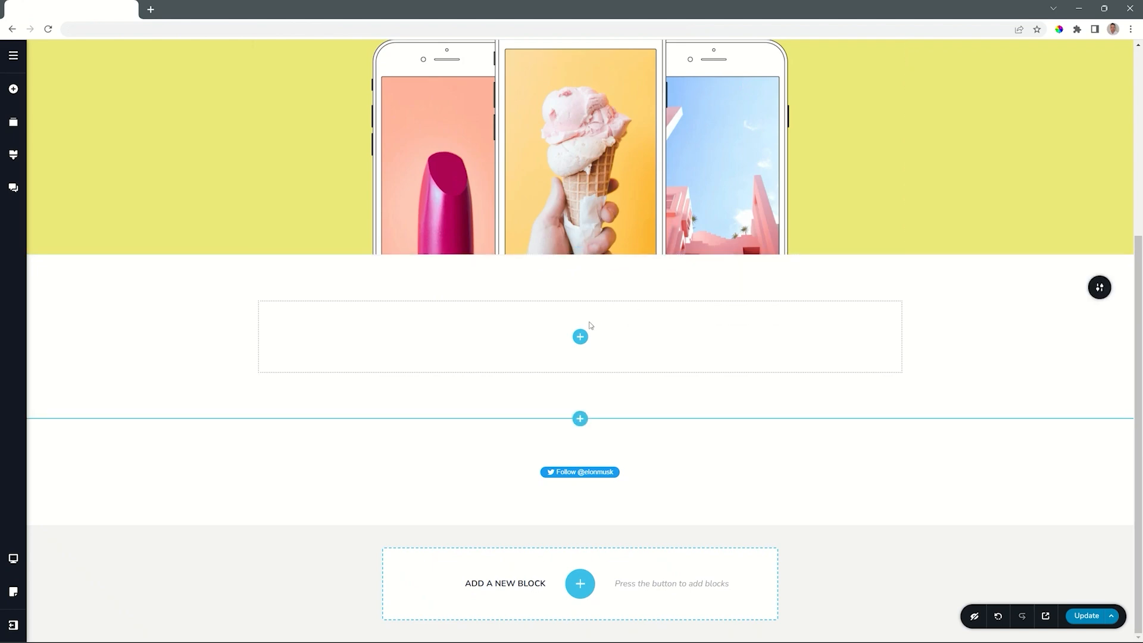
Step: Insert a Timeline element into the empty block below the phone mockups
click(582, 340)
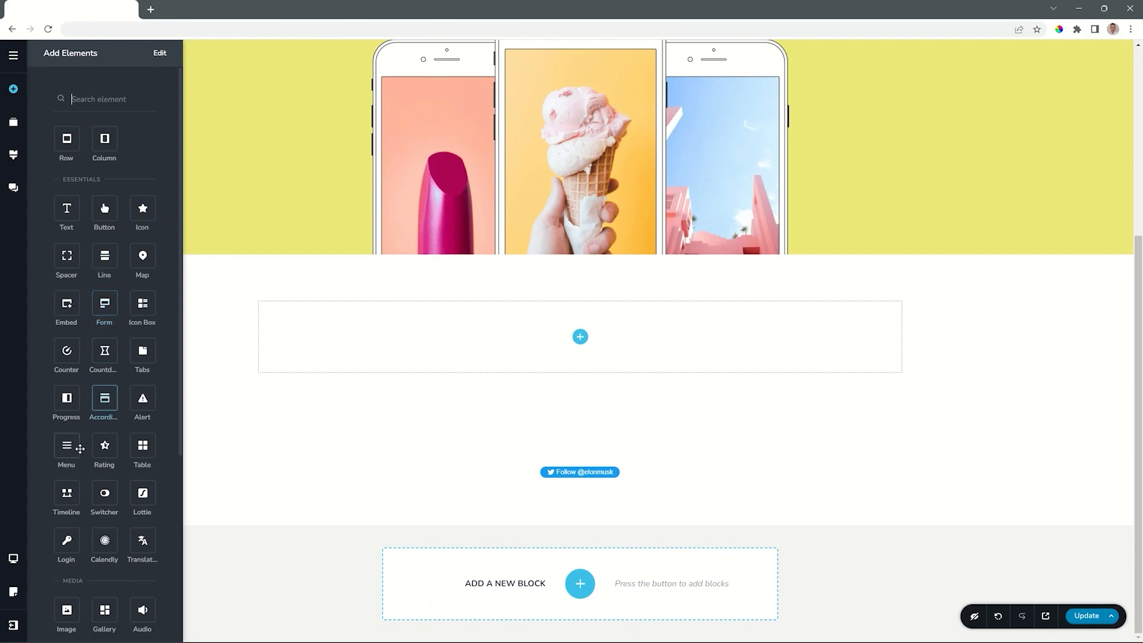
drag(71, 492, 582, 338)
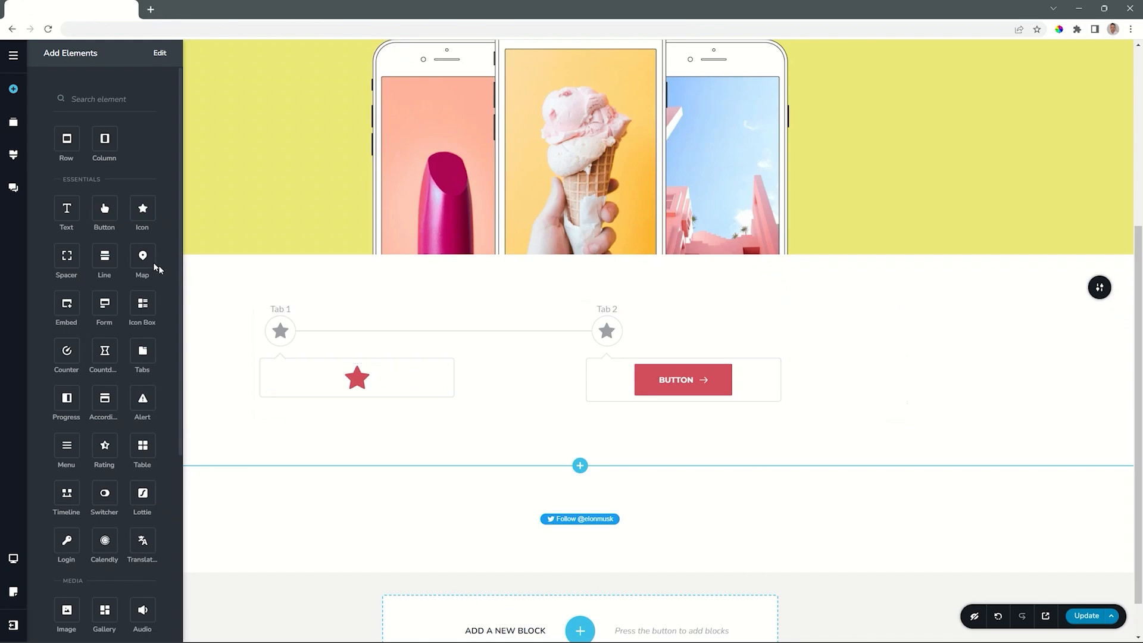
Step: Add a Text, a Button and a Line element to the Tab 1 card of the timeline
drag(66, 208, 333, 366)
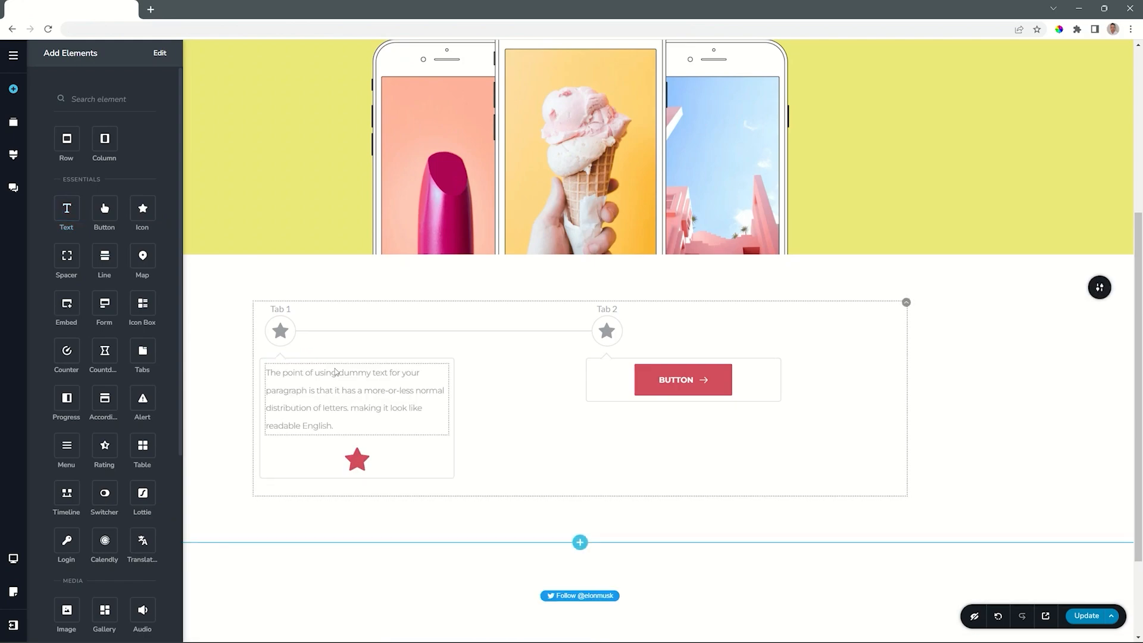
drag(104, 229, 309, 436)
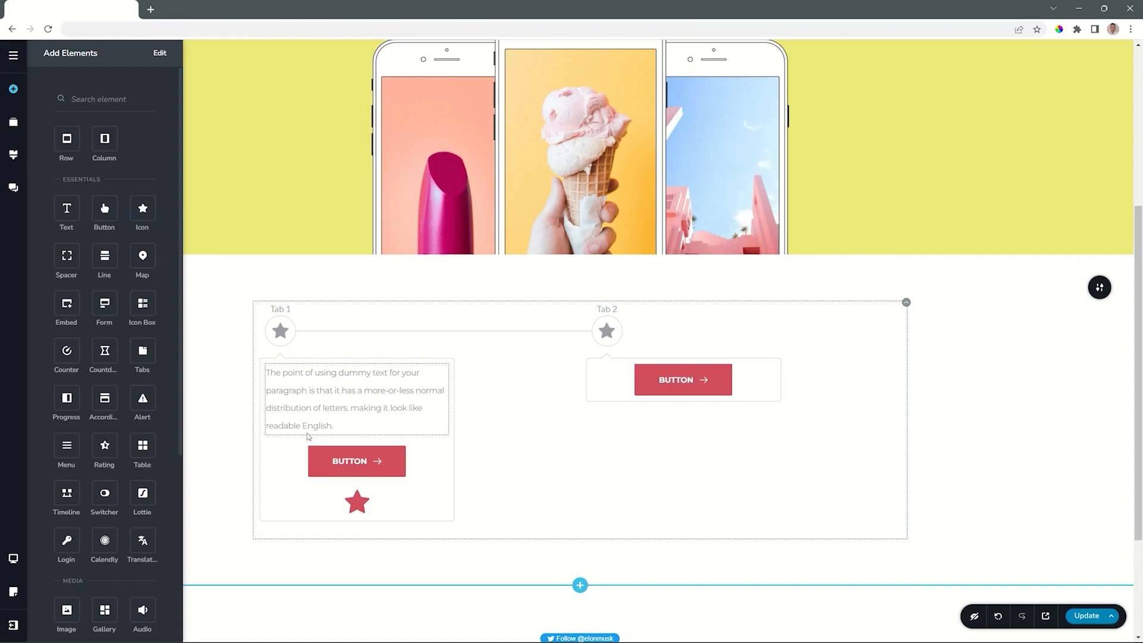
drag(104, 256, 296, 467)
drag(295, 466, 300, 478)
Step: Add another Text element at the top of the Tab 1 card and replace its text with "Heading 1"
drag(67, 208, 296, 371)
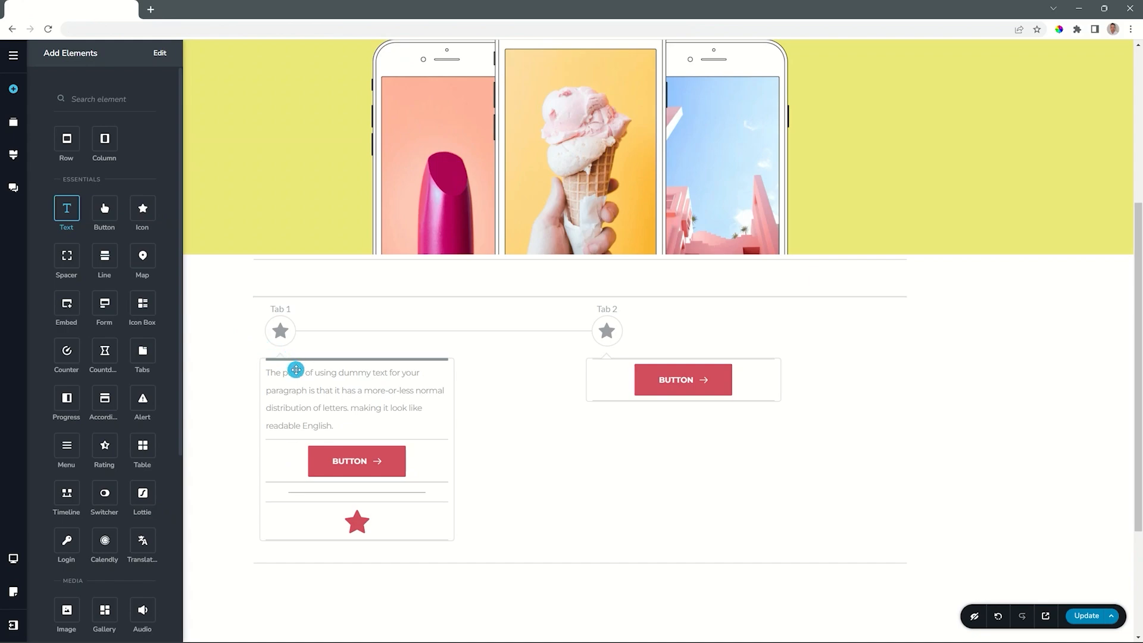
click(298, 376)
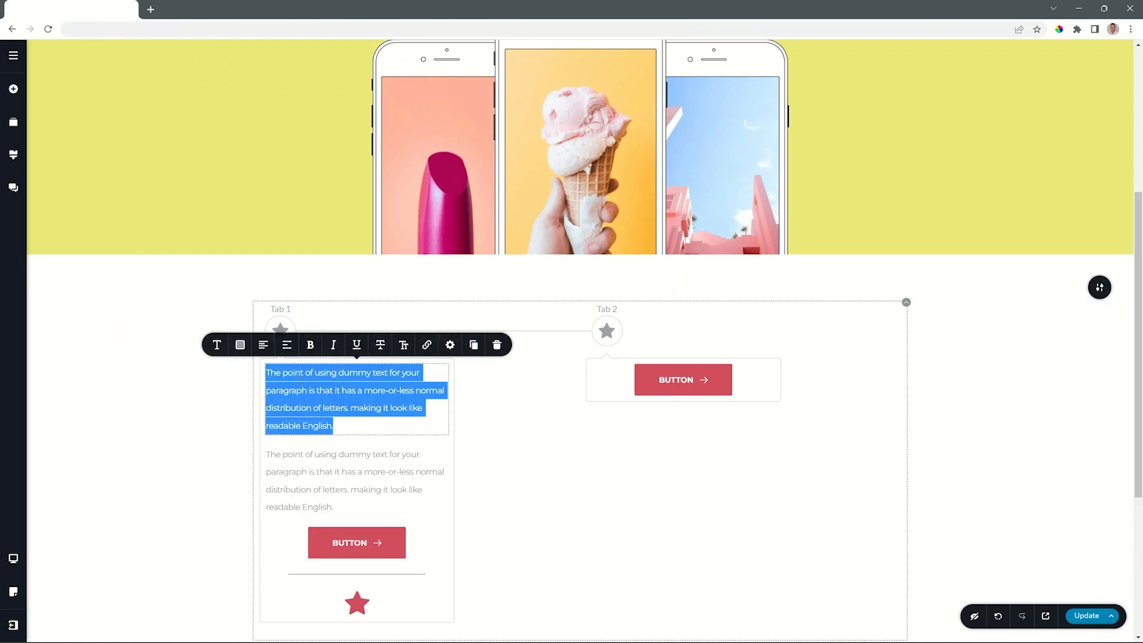
text(Heading 1)
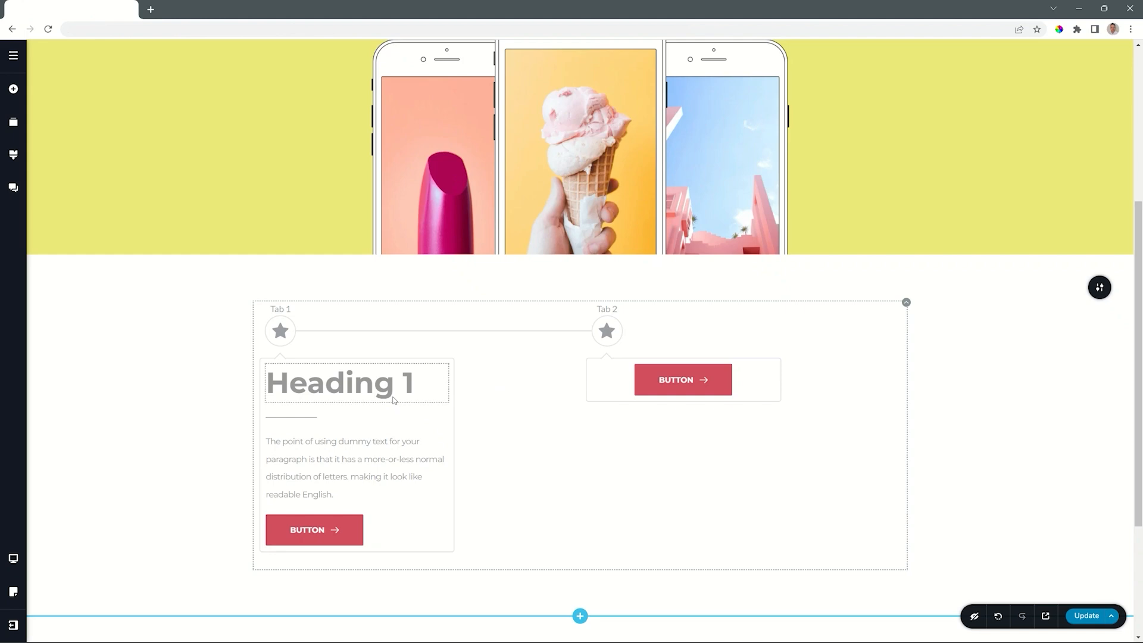
Step: Duplicate the finished Tab 1 of the timeline and delete the leftover original tabs
click(284, 331)
click(315, 296)
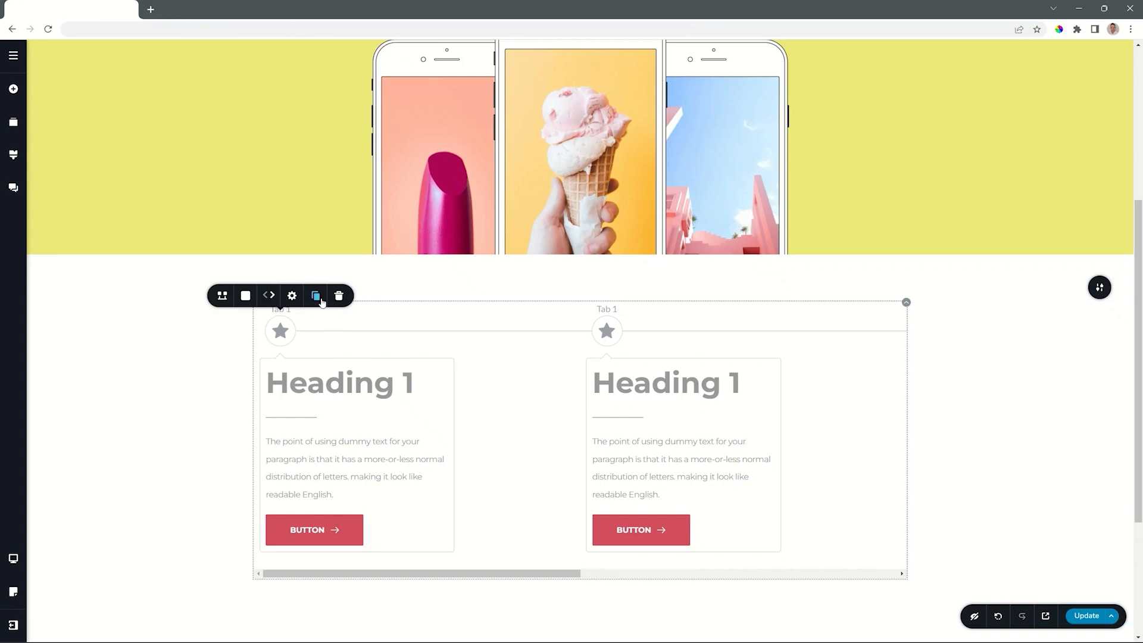
click(415, 573)
drag(415, 573, 623, 573)
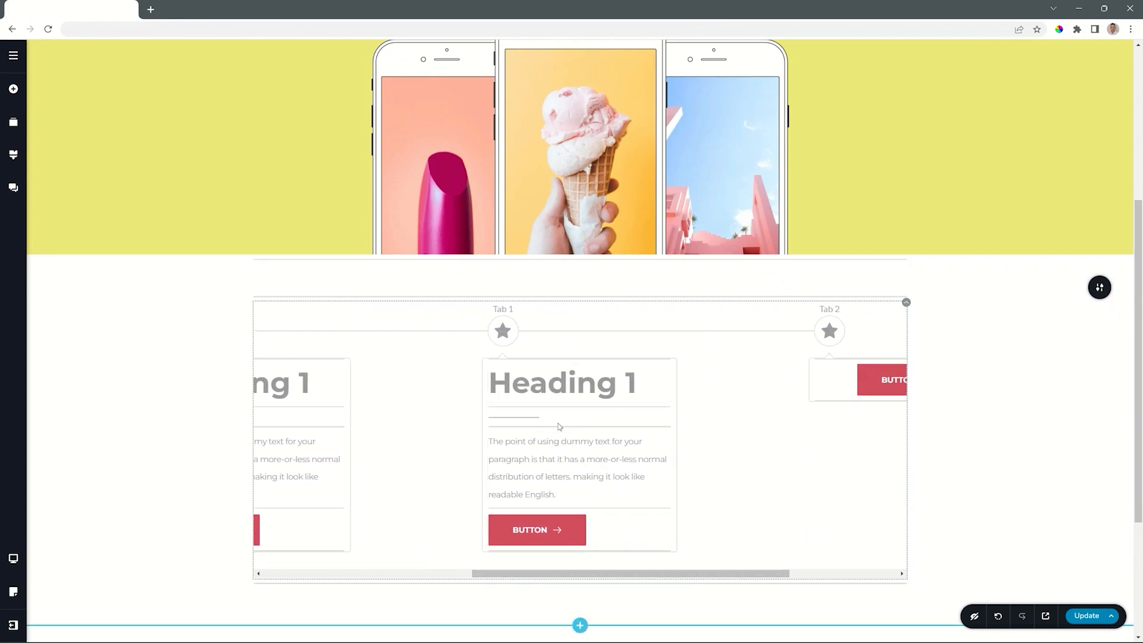
drag(517, 573, 639, 578)
mouse_move(617, 330)
click(677, 296)
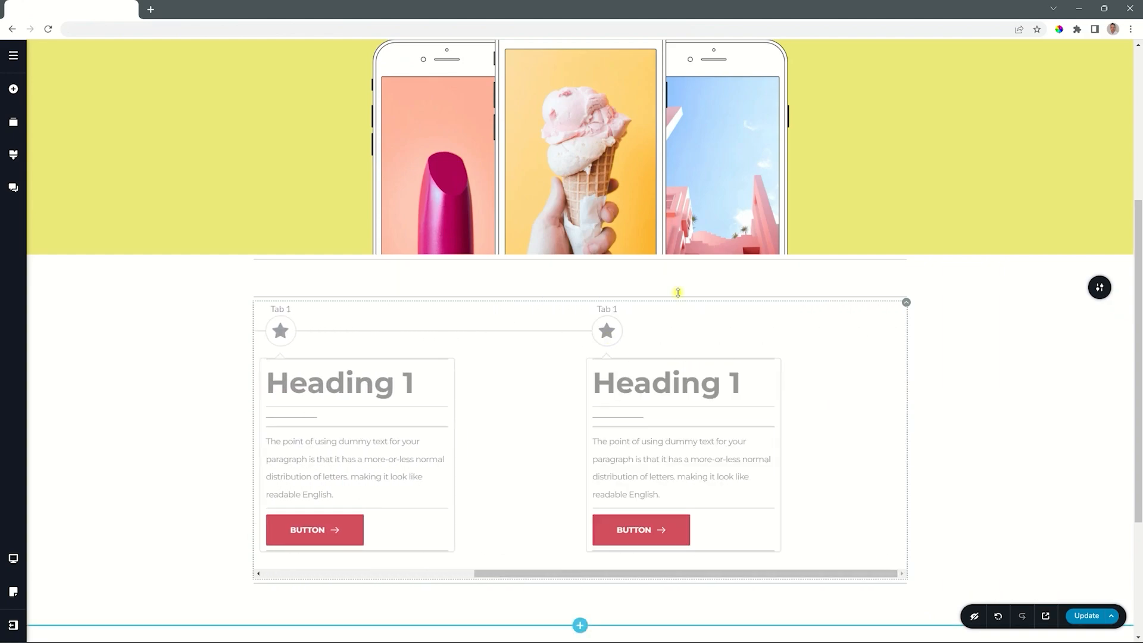
Step: Rename the second and third timeline tabs as Tab 2 and Tab 3
drag(601, 575, 362, 579)
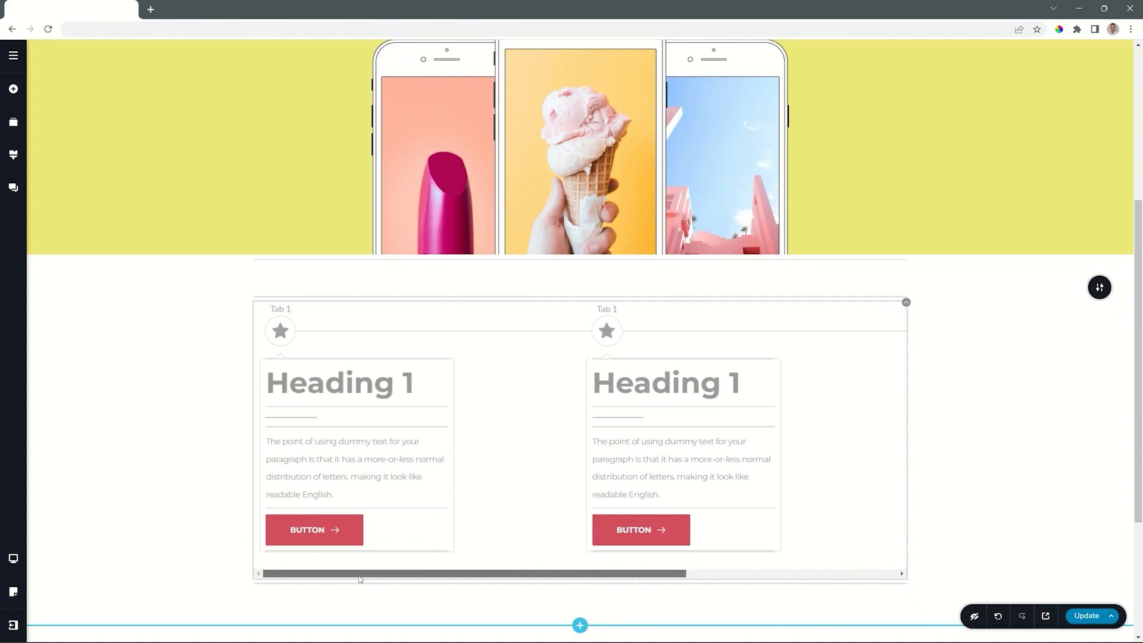
click(607, 309)
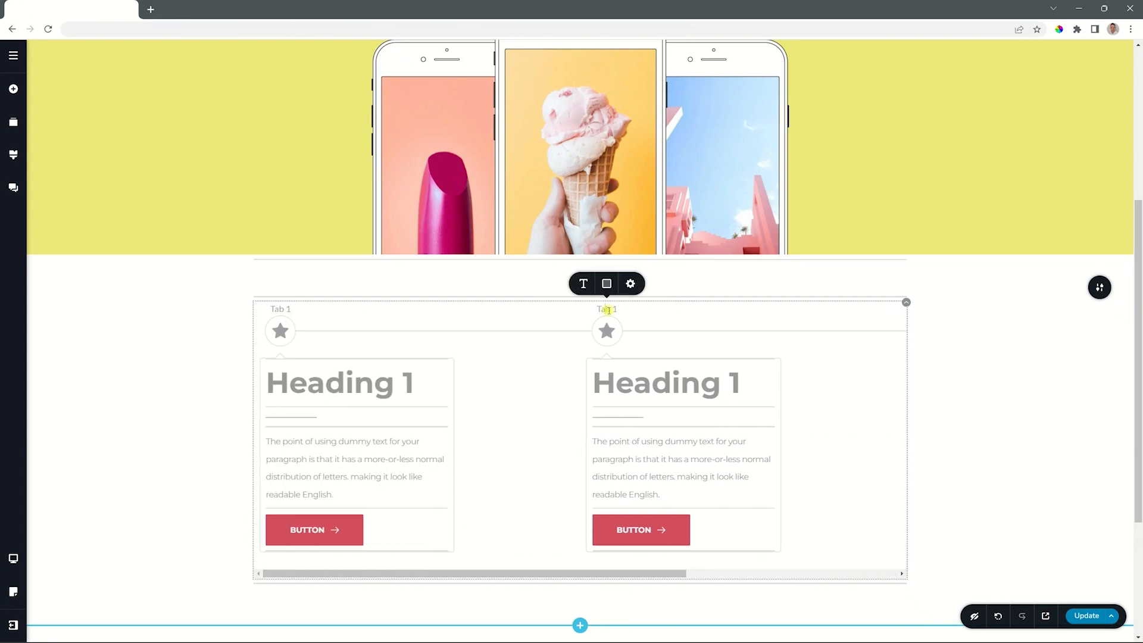
click(619, 310)
key(BackSpace)
text(2)
drag(580, 575, 790, 574)
click(671, 310)
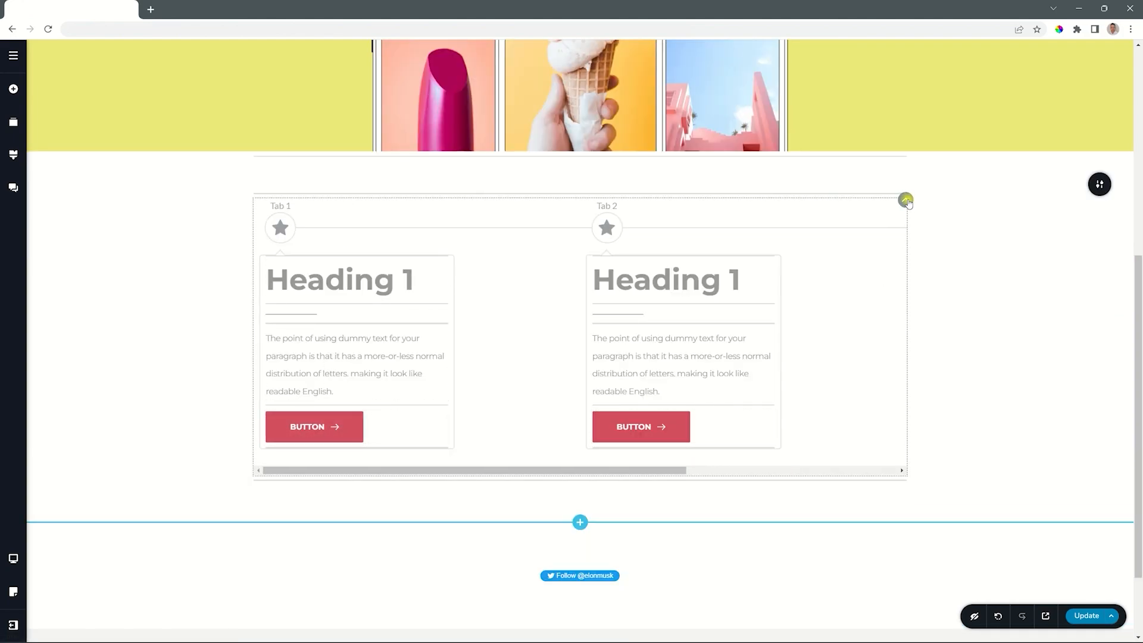
Step: Try a padding of 28 px around the whole timeline element and reset it to 0 px
click(907, 201)
click(882, 229)
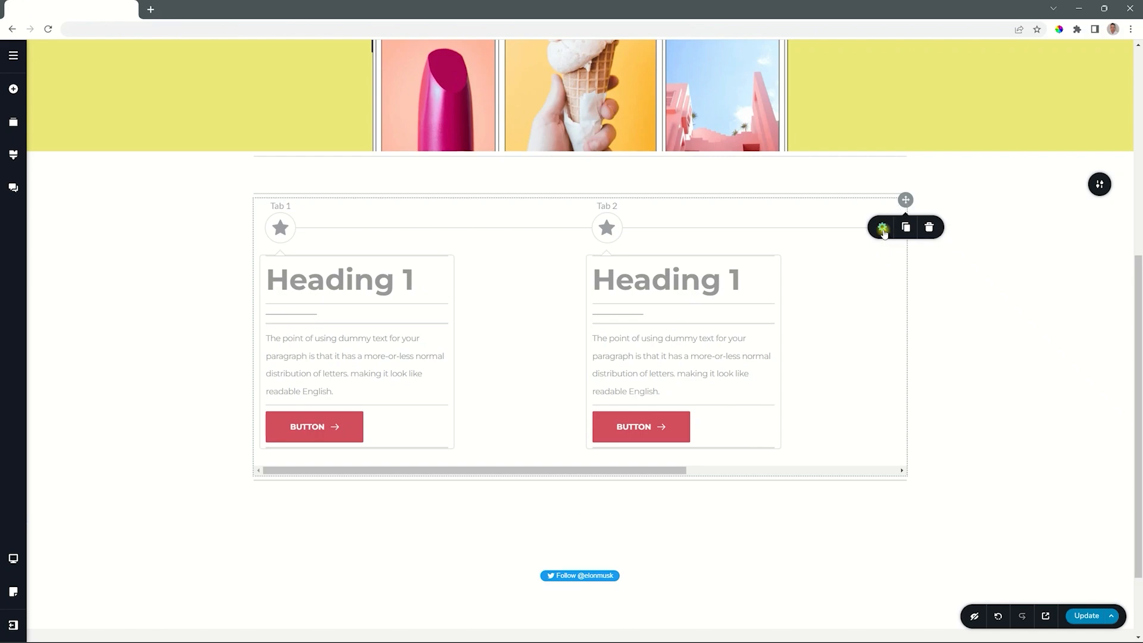
drag(1007, 148, 1028, 148)
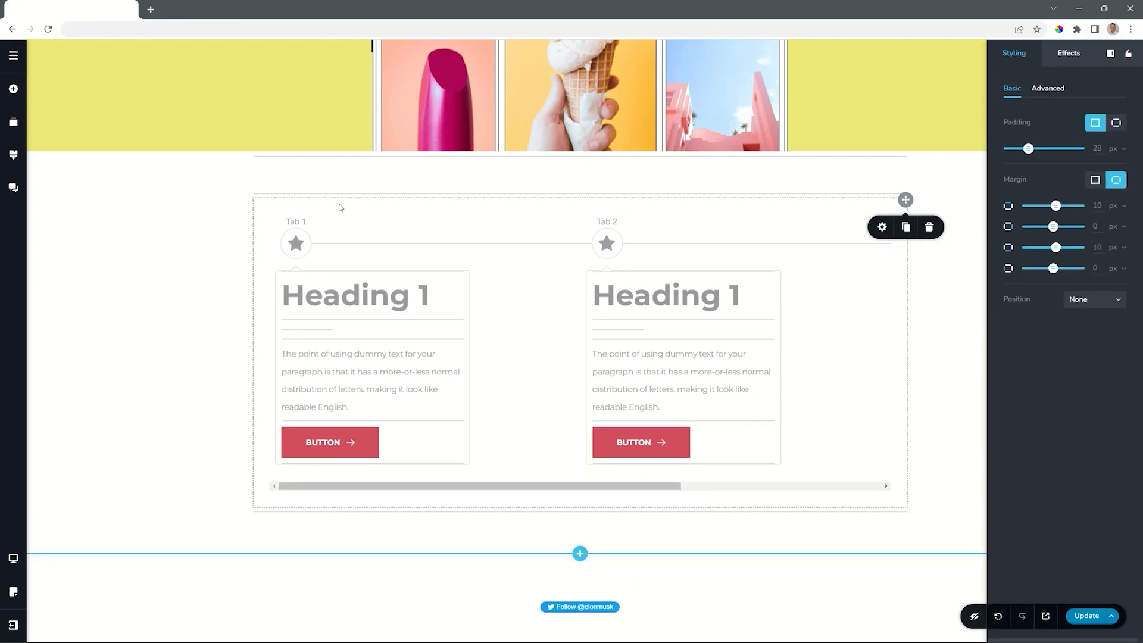
drag(1028, 148, 1005, 149)
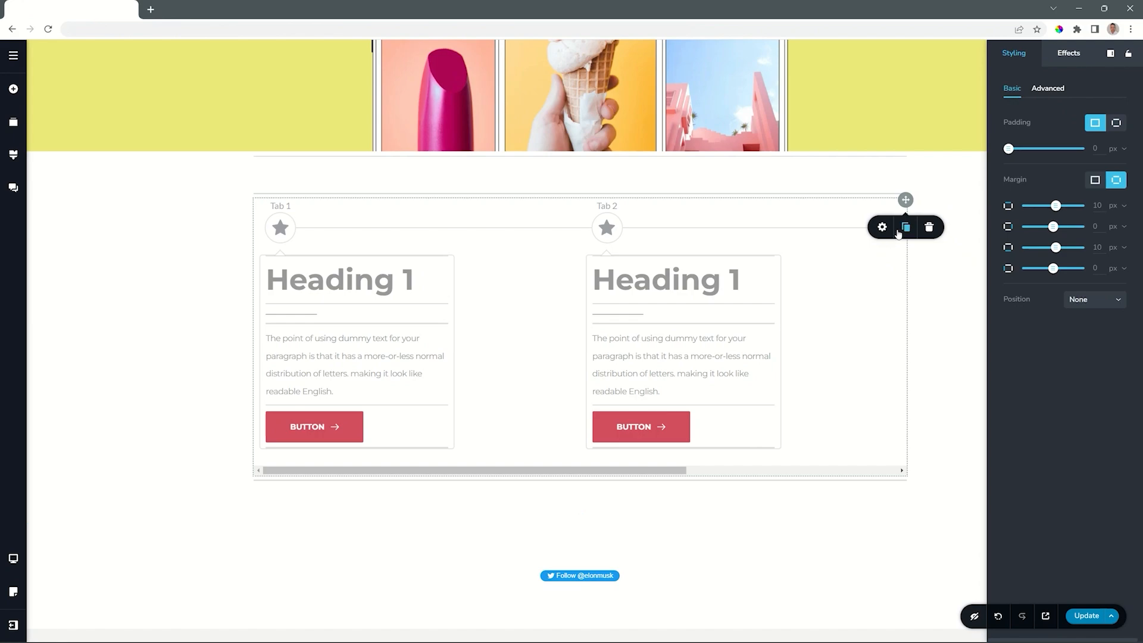
click(930, 230)
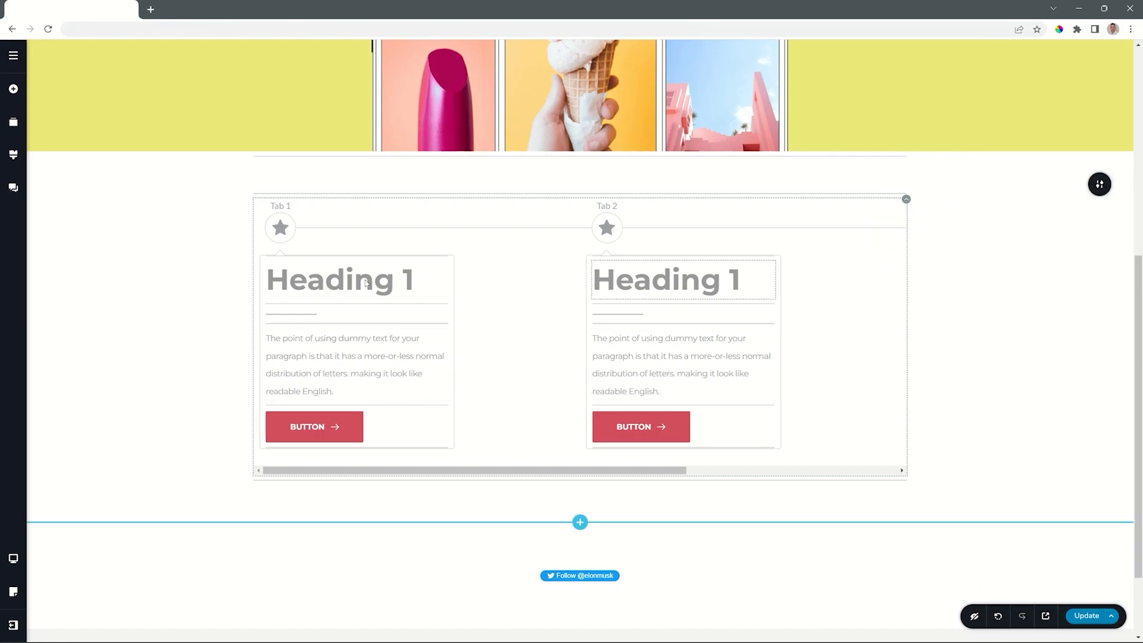
Step: Try card widths of 324, 300 and 422 px for the timeline
click(280, 227)
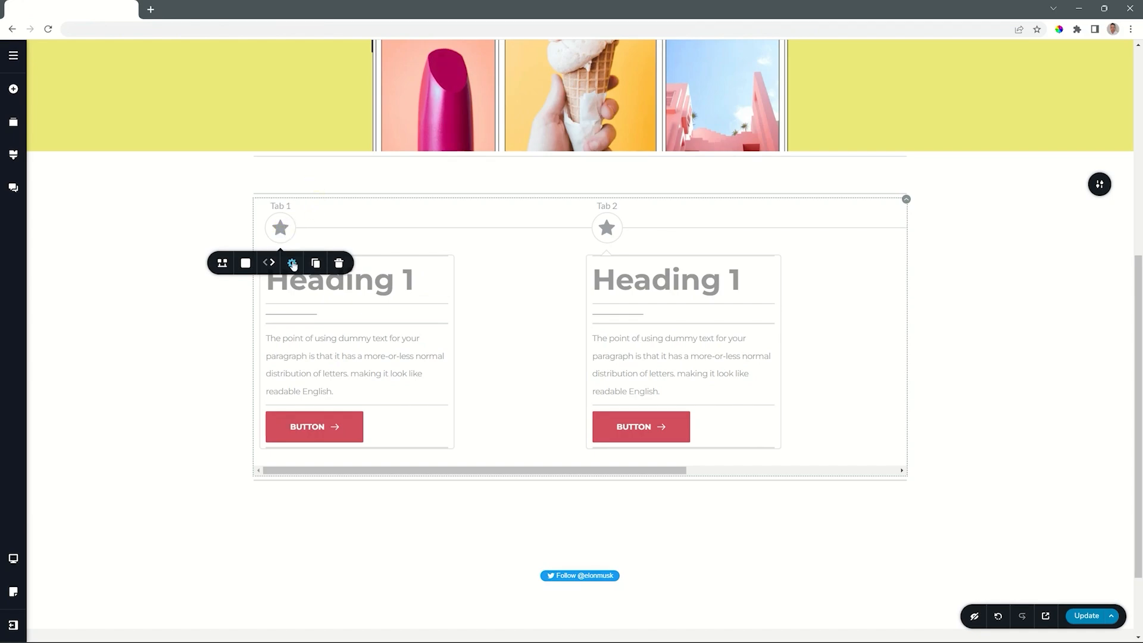
click(292, 263)
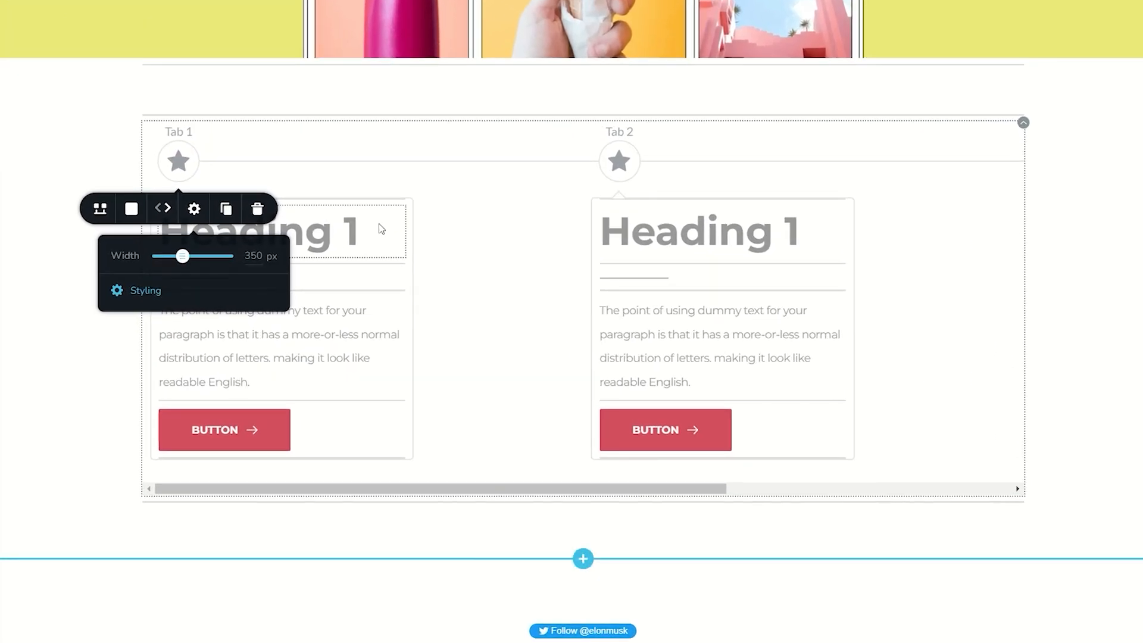
mouse_move(184, 257)
mouse_down()
mouse_move(202, 257)
mouse_move(181, 258)
mouse_up()
double_click(248, 255)
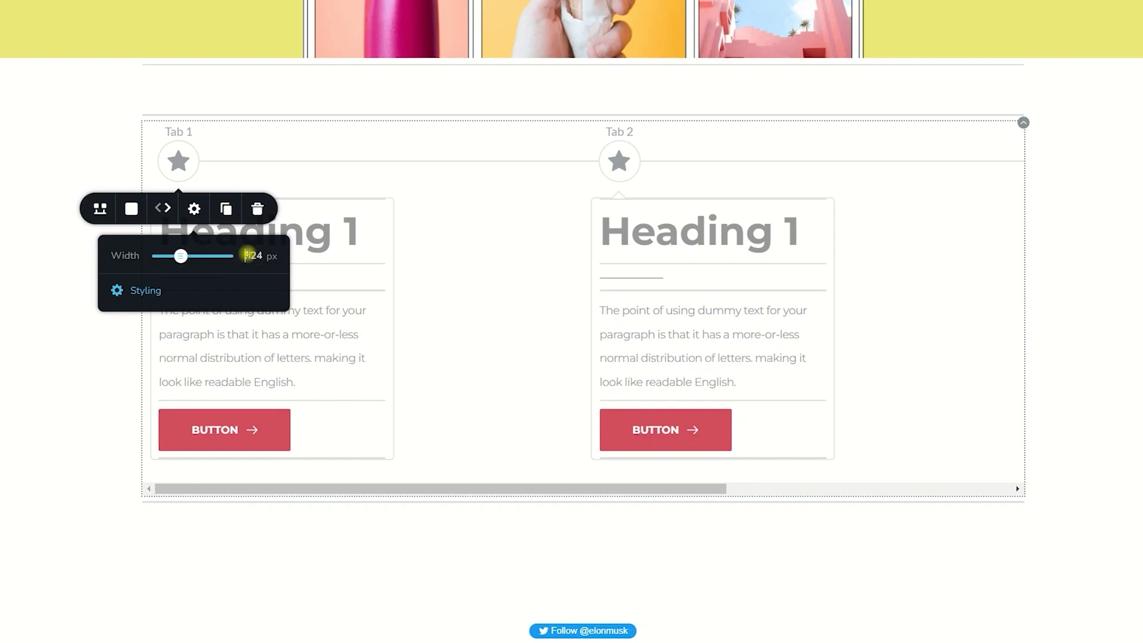
text(300)
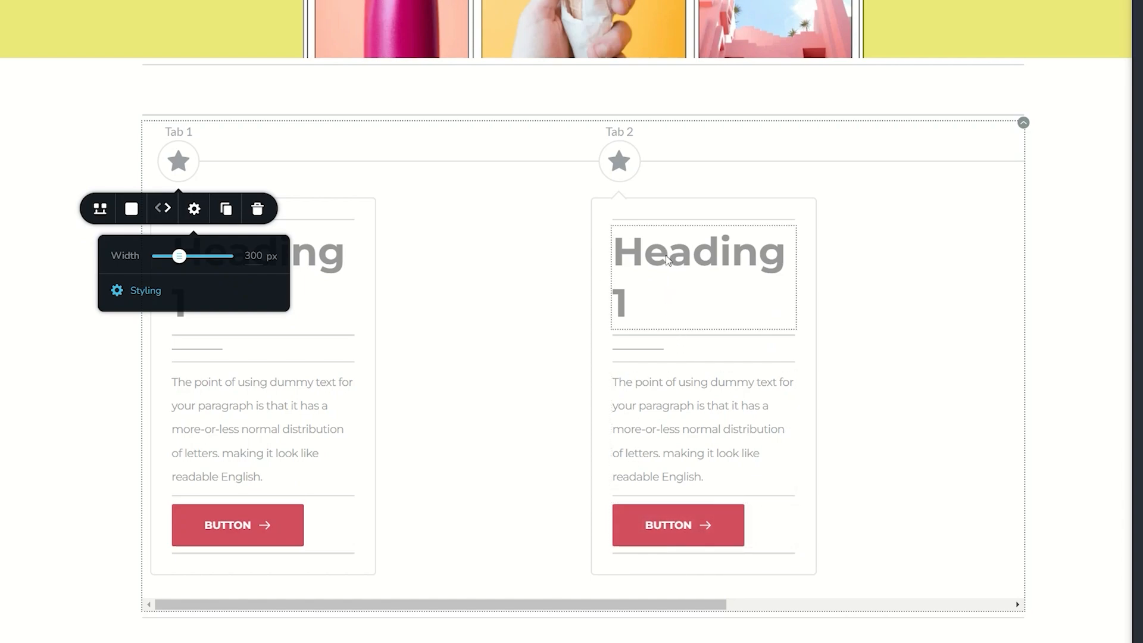
drag(186, 259, 187, 256)
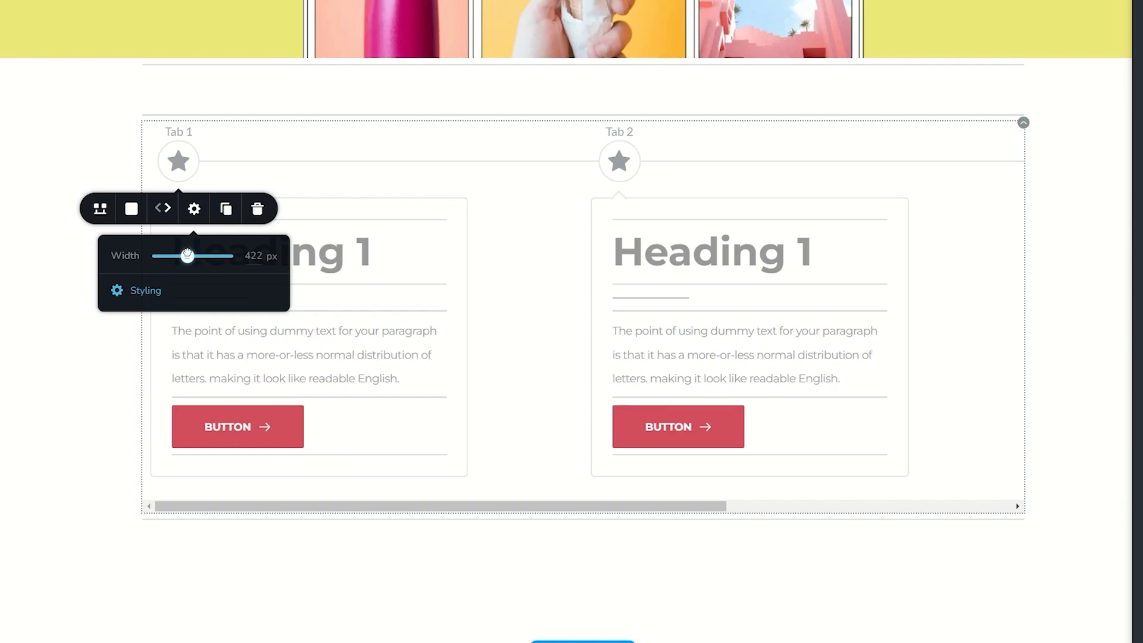
Step: Try the vertical orientation for the timeline and restore the horizontal one
click(100, 209)
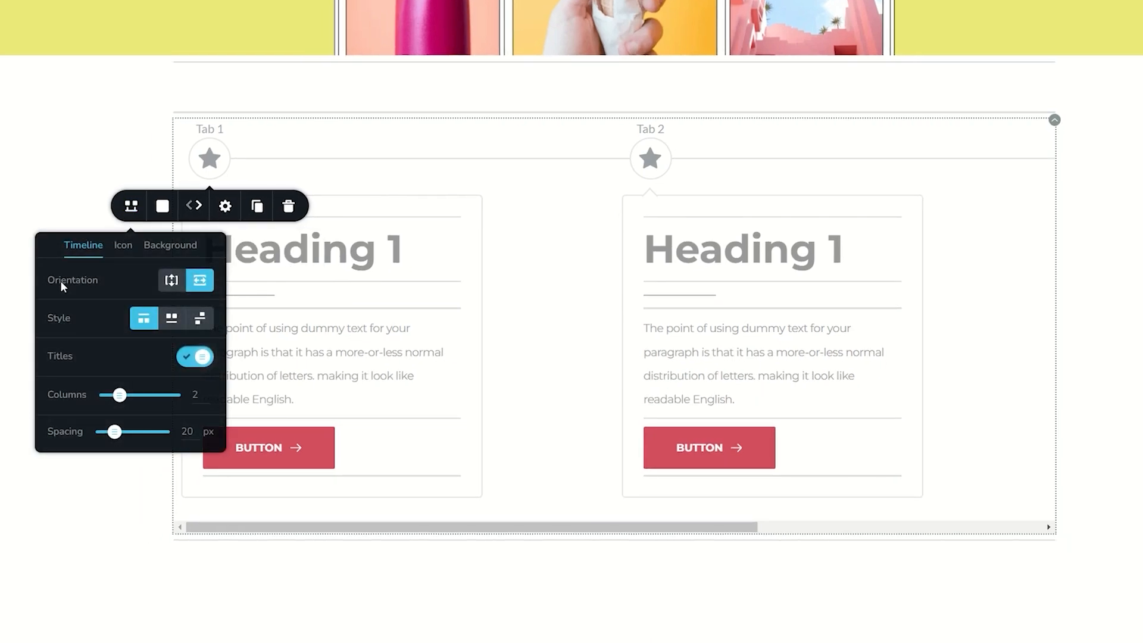
click(172, 280)
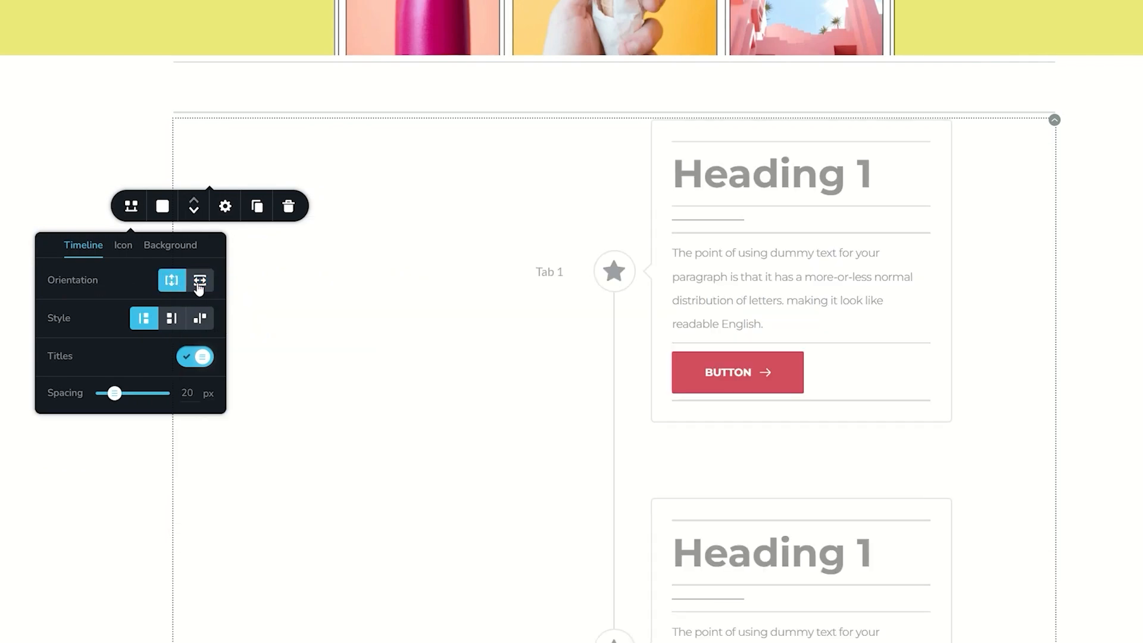
click(200, 280)
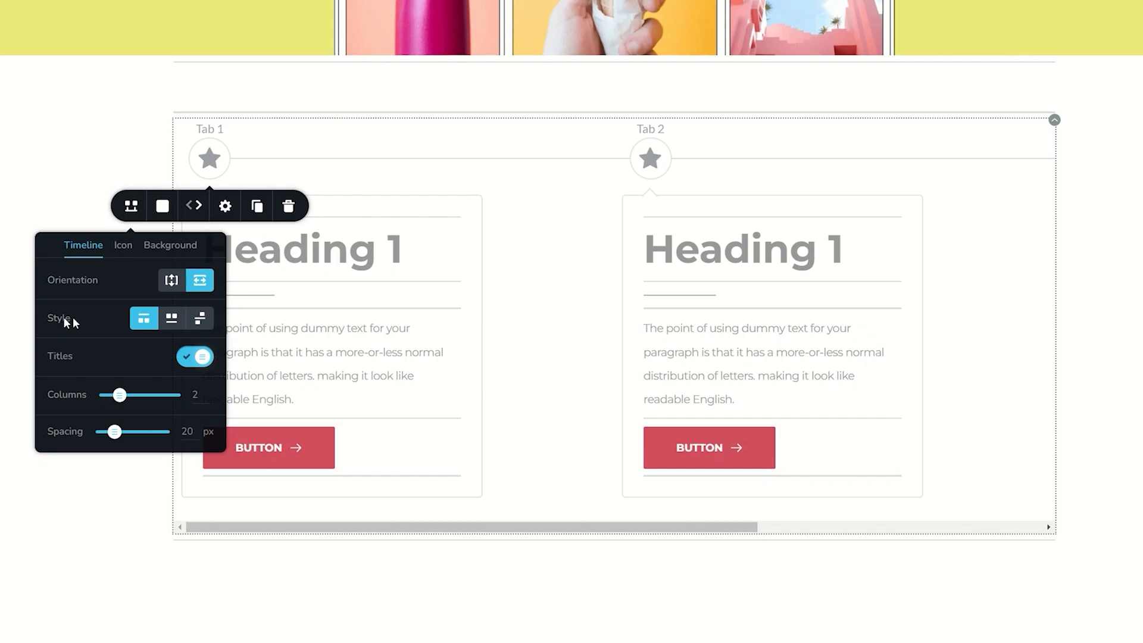
Step: Preview the timeline's two alternative styles and hidden titles, restoring the first style and the titles
click(175, 321)
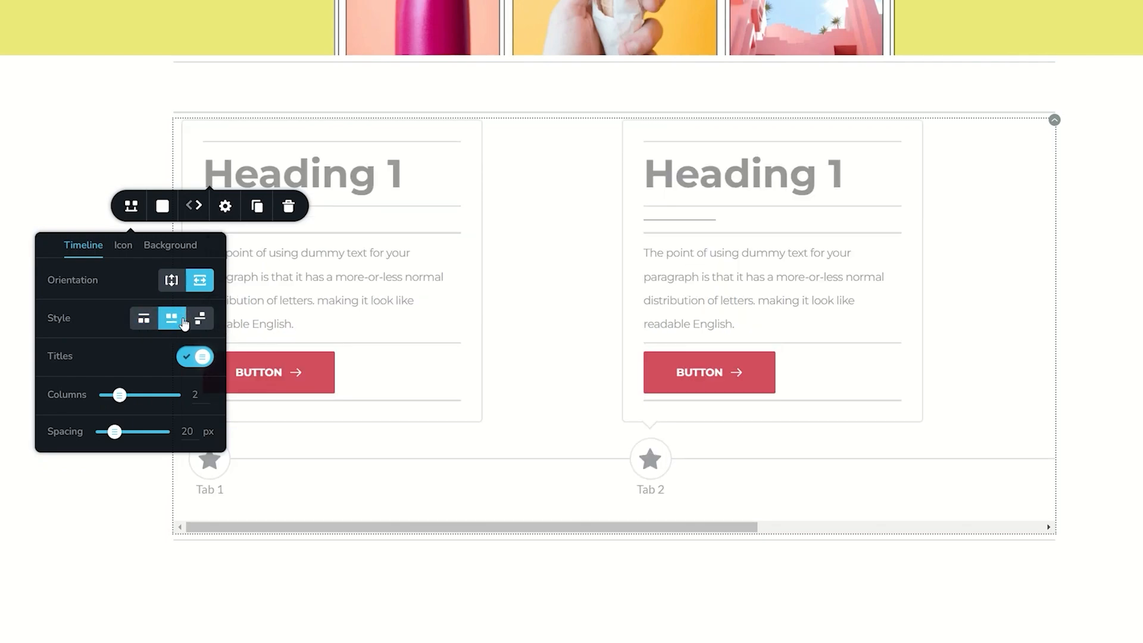
click(199, 315)
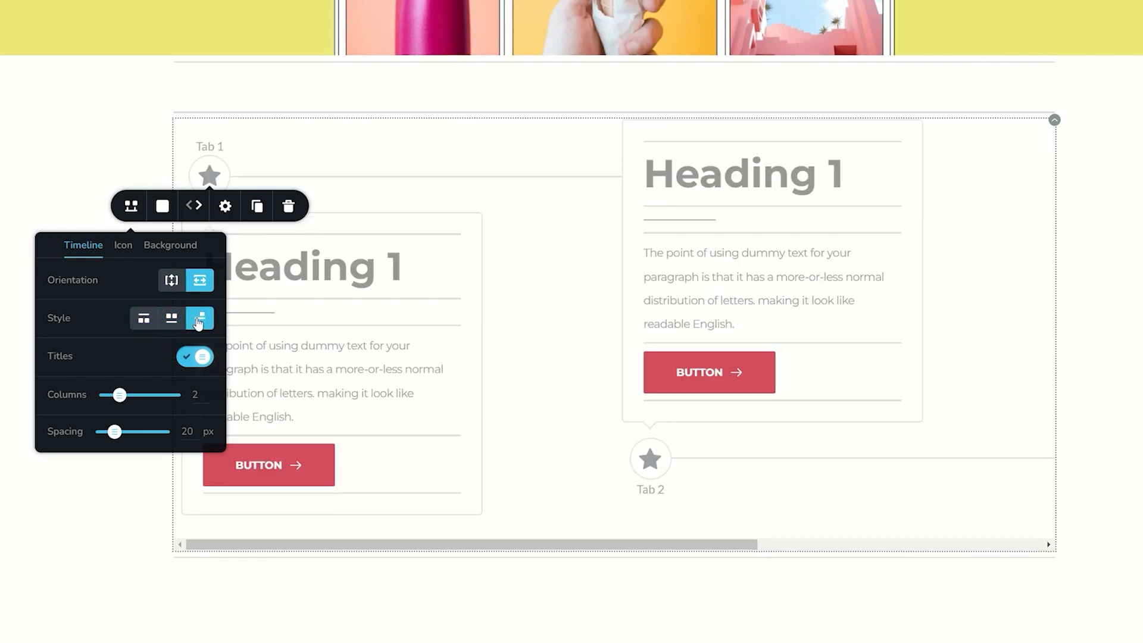
click(141, 320)
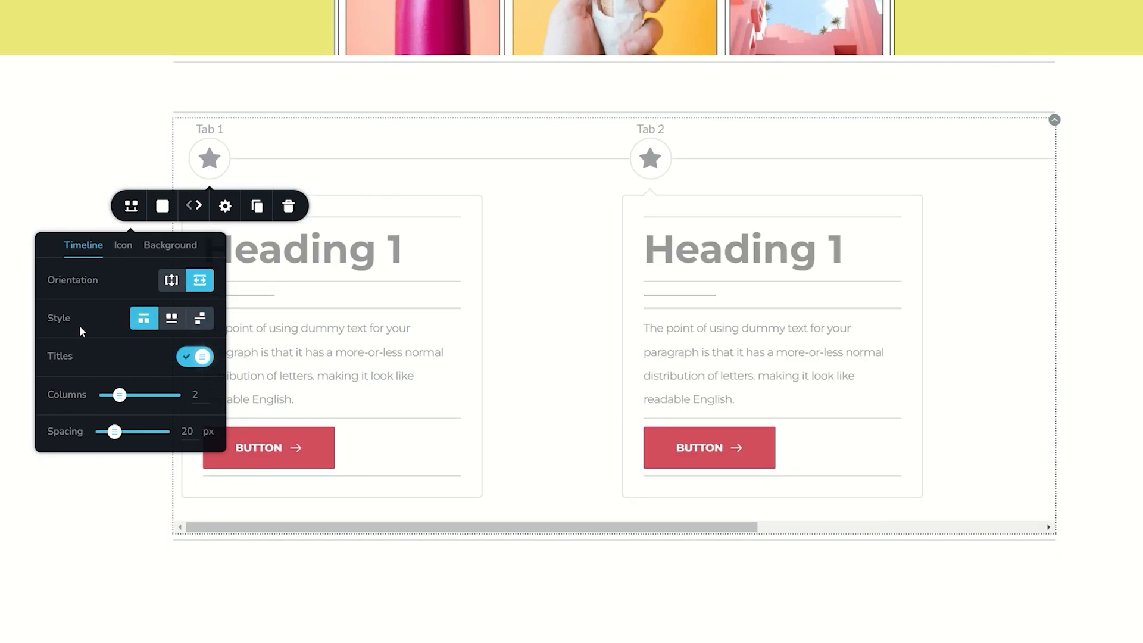
click(203, 357)
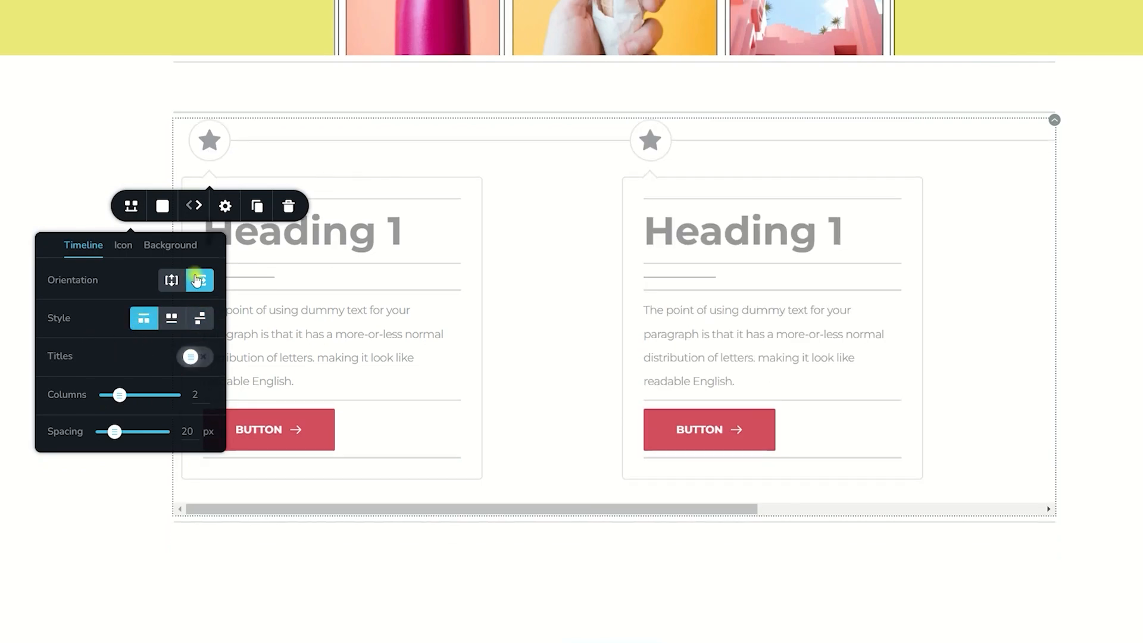
click(196, 359)
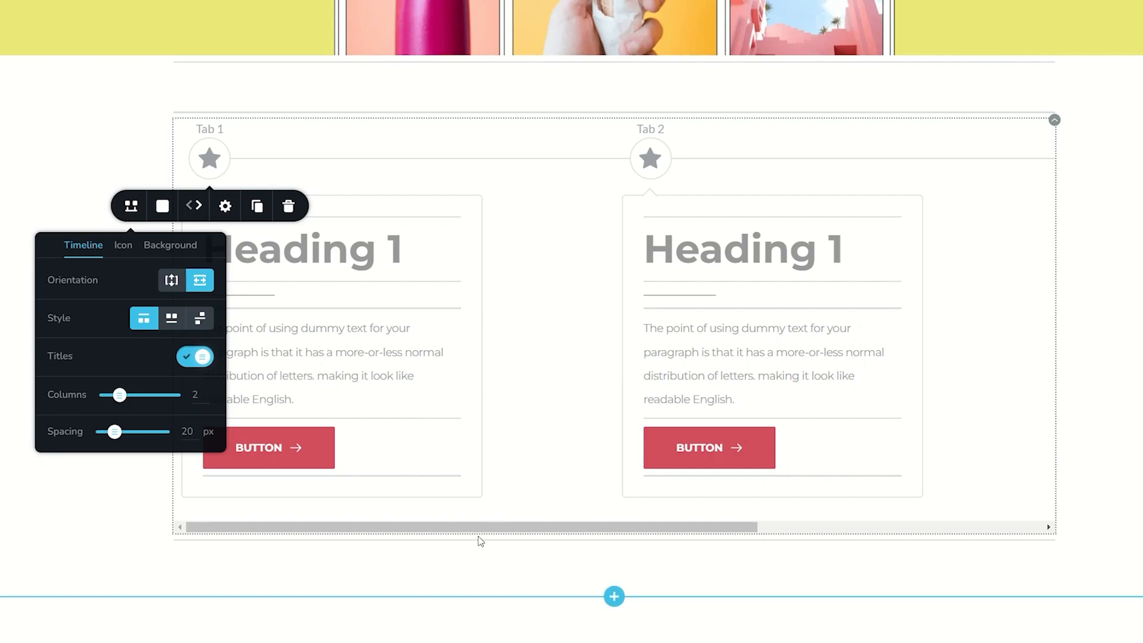
Step: Set the timeline's number of columns to 3
drag(490, 528, 310, 524)
click(214, 163)
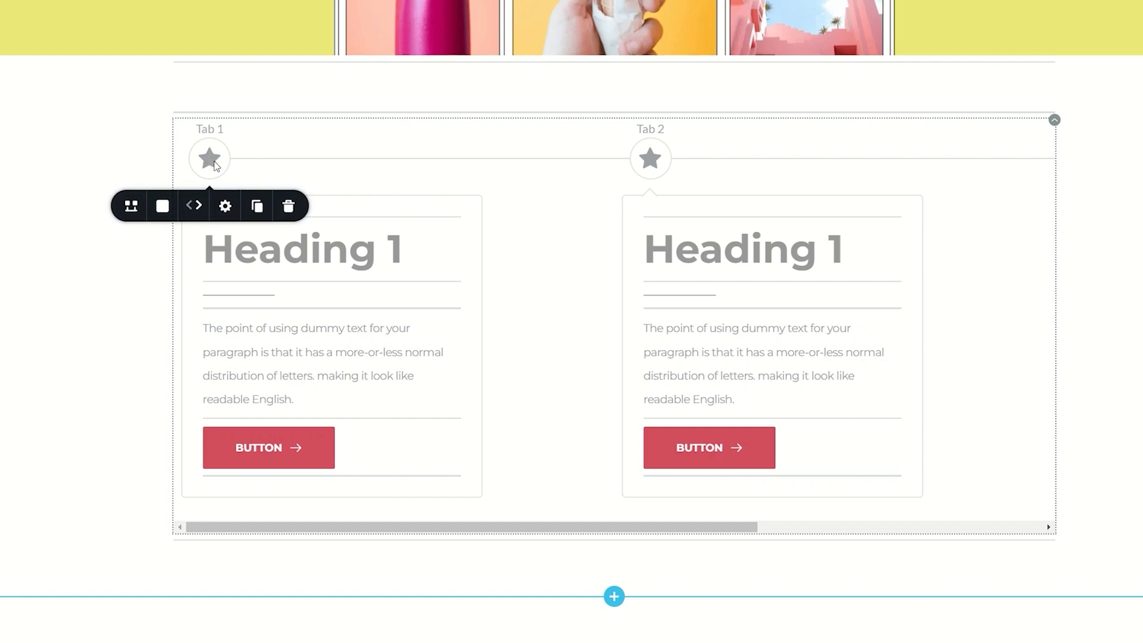
click(130, 208)
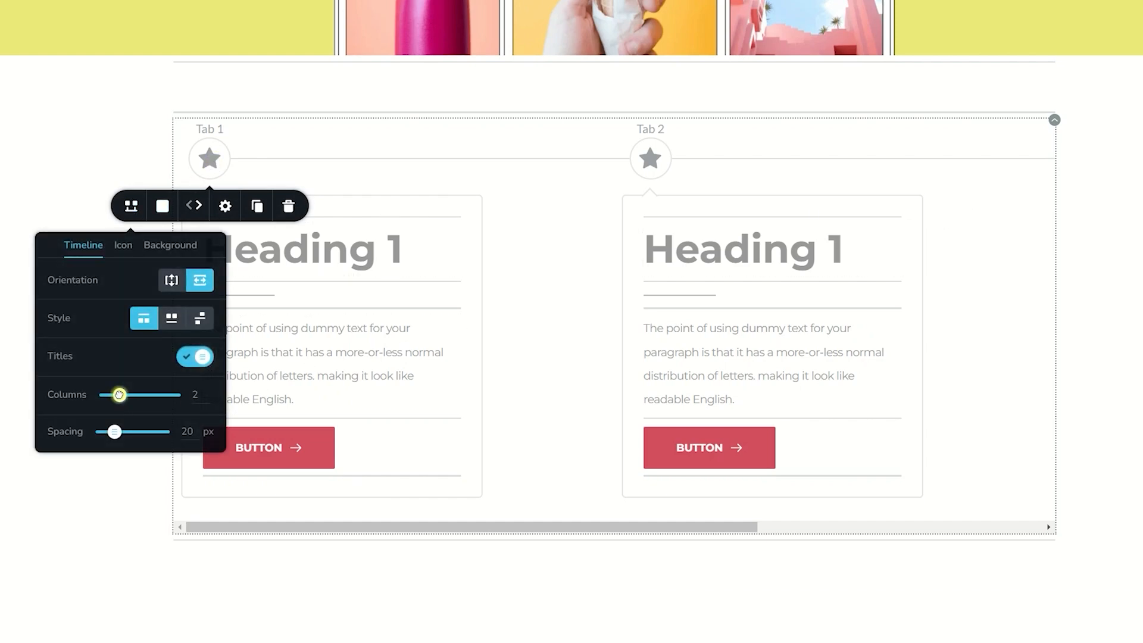
drag(123, 394, 133, 395)
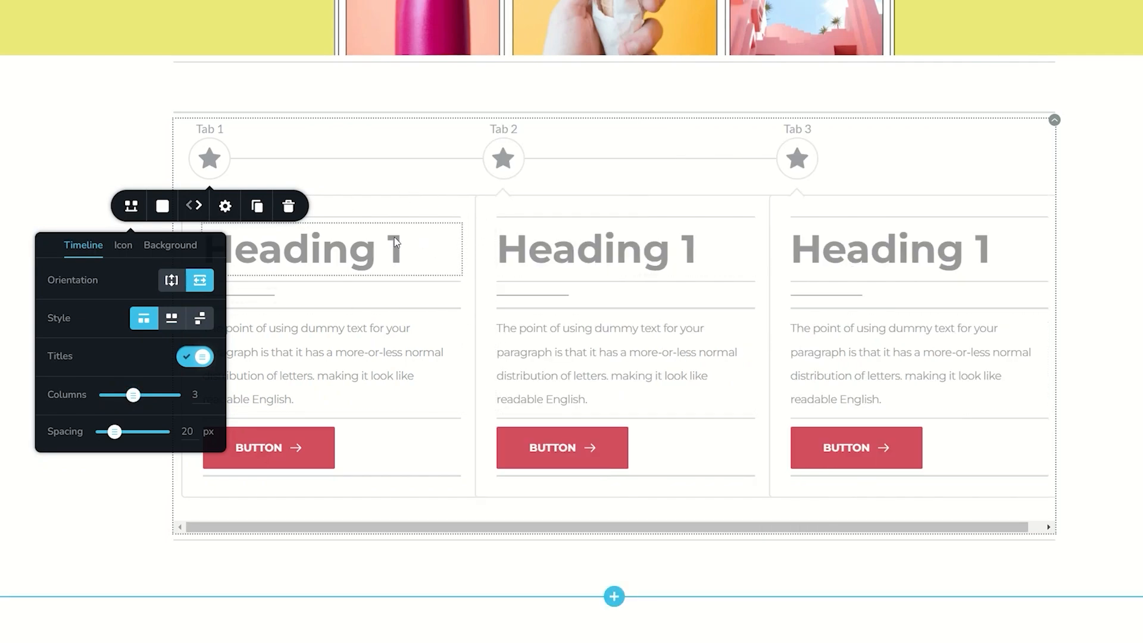
Step: Set the timeline's card width to 359 px and its spacing to 61 px
click(226, 208)
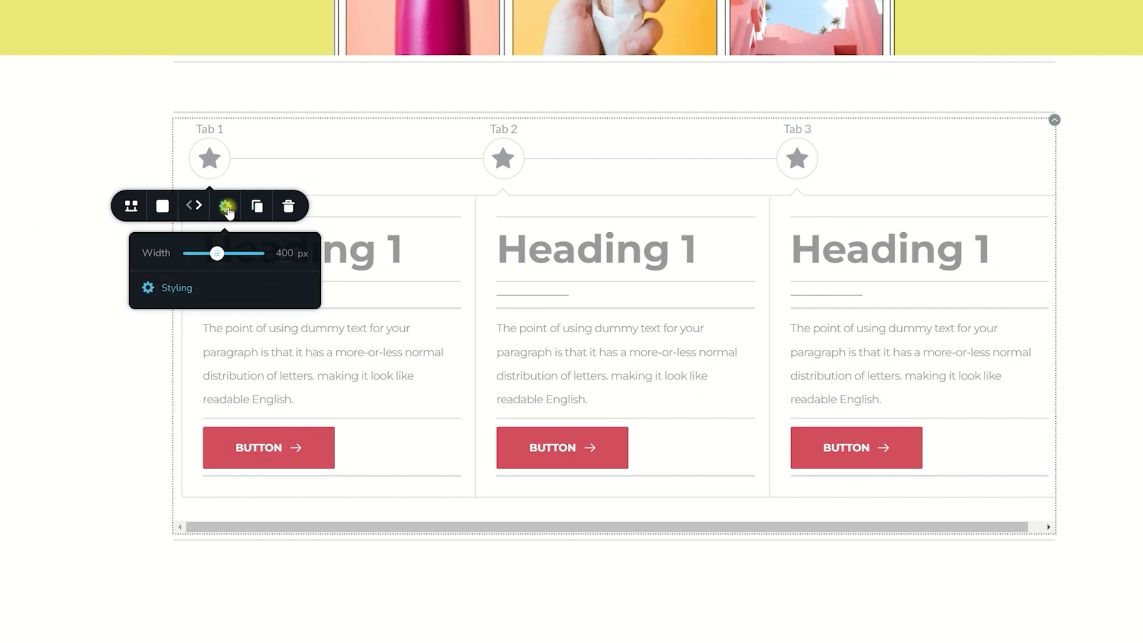
drag(221, 260, 214, 254)
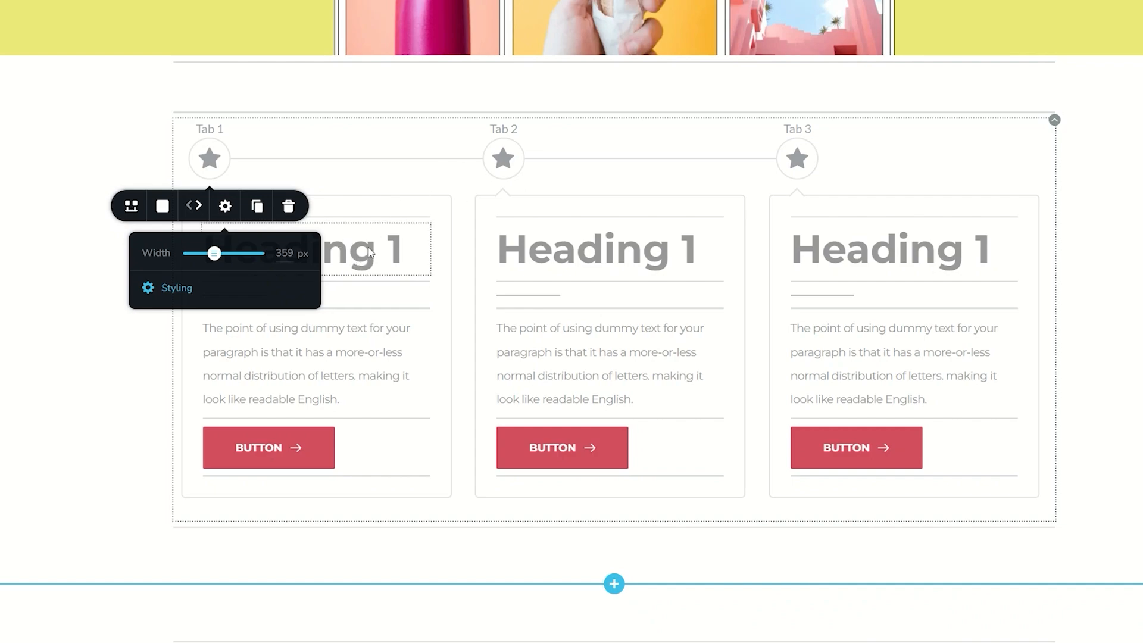
drag(115, 436, 139, 431)
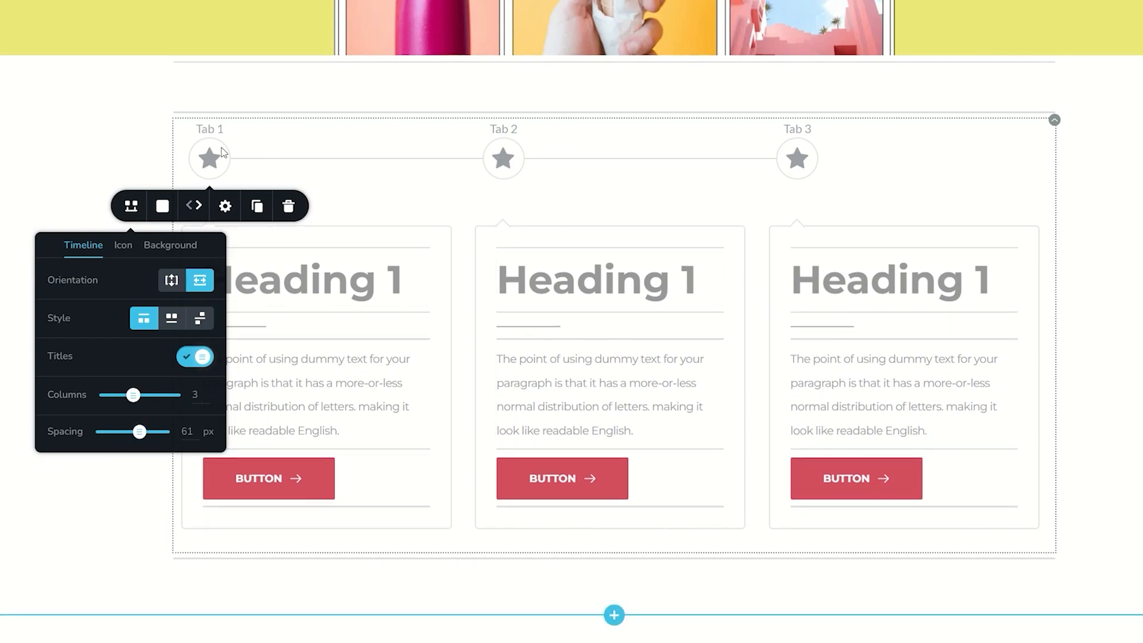
Step: Set the timeline's spacing to 27 px and replace Tab 1's star icon with the funnel glyph
drag(139, 431, 119, 432)
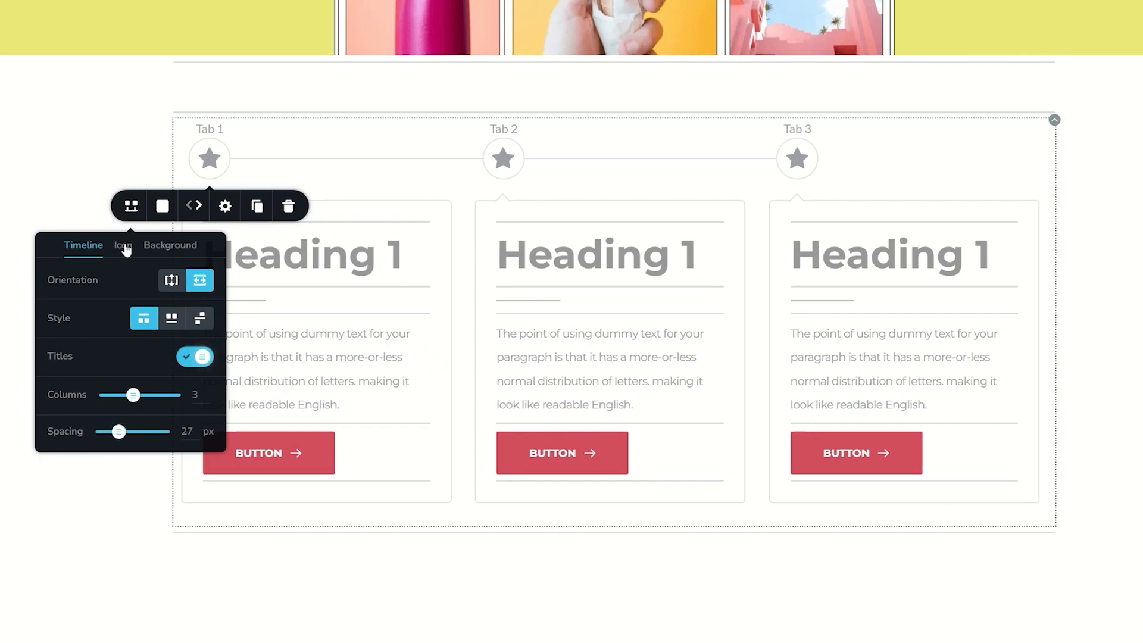
click(123, 245)
click(194, 289)
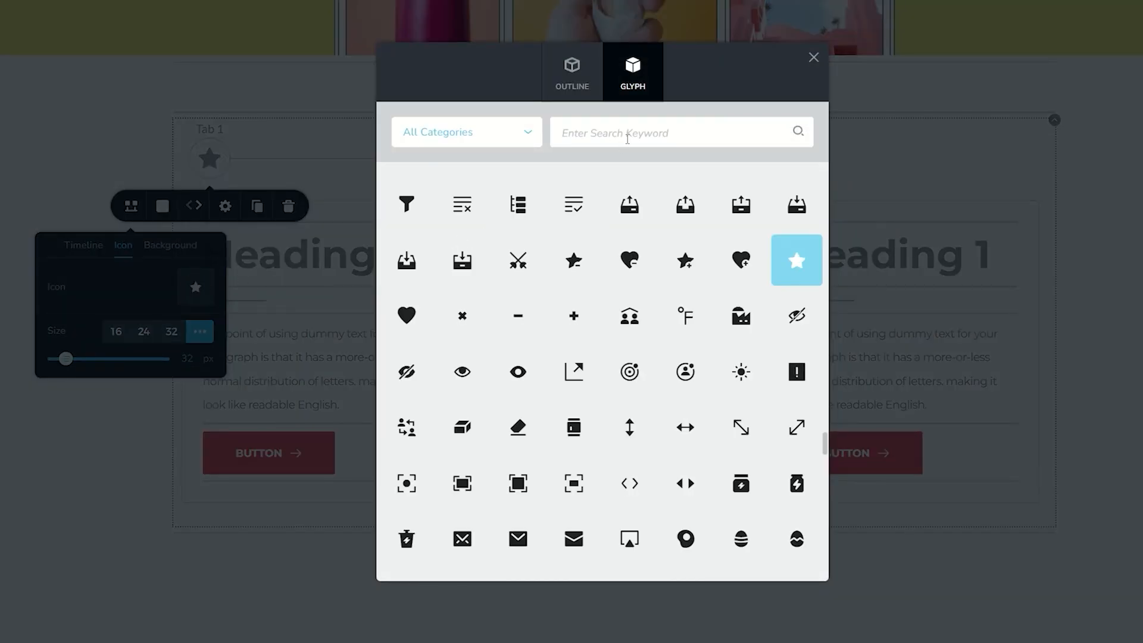
click(411, 219)
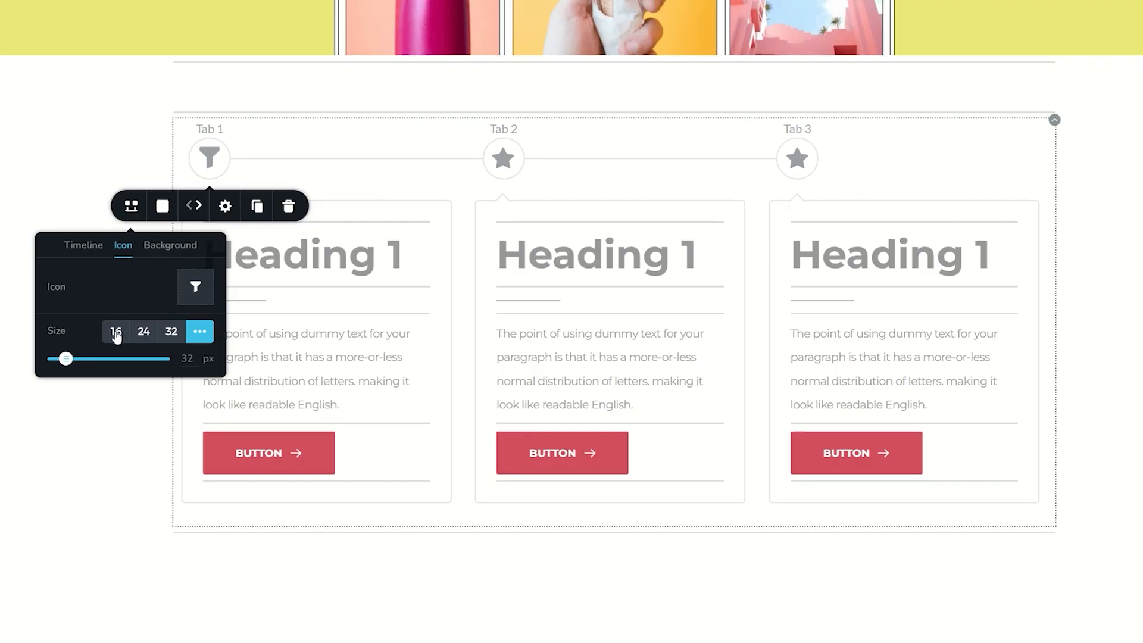
Step: Preview the icon size presets 32, 24 and 16, then restore the custom icon size of 32 px
click(170, 331)
click(141, 331)
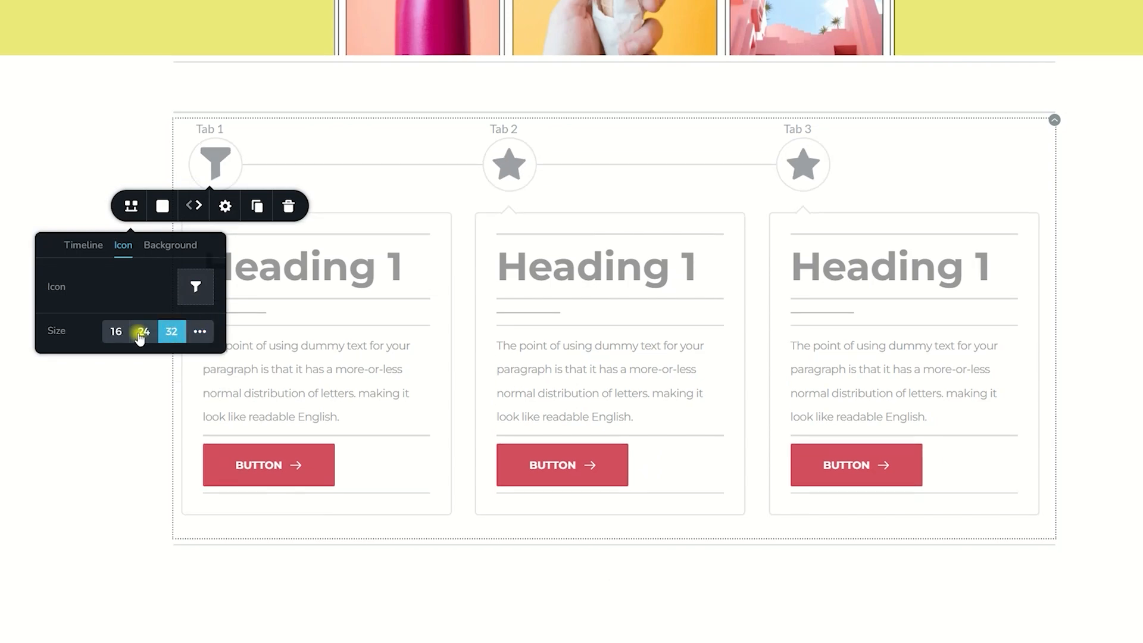
click(114, 331)
click(201, 335)
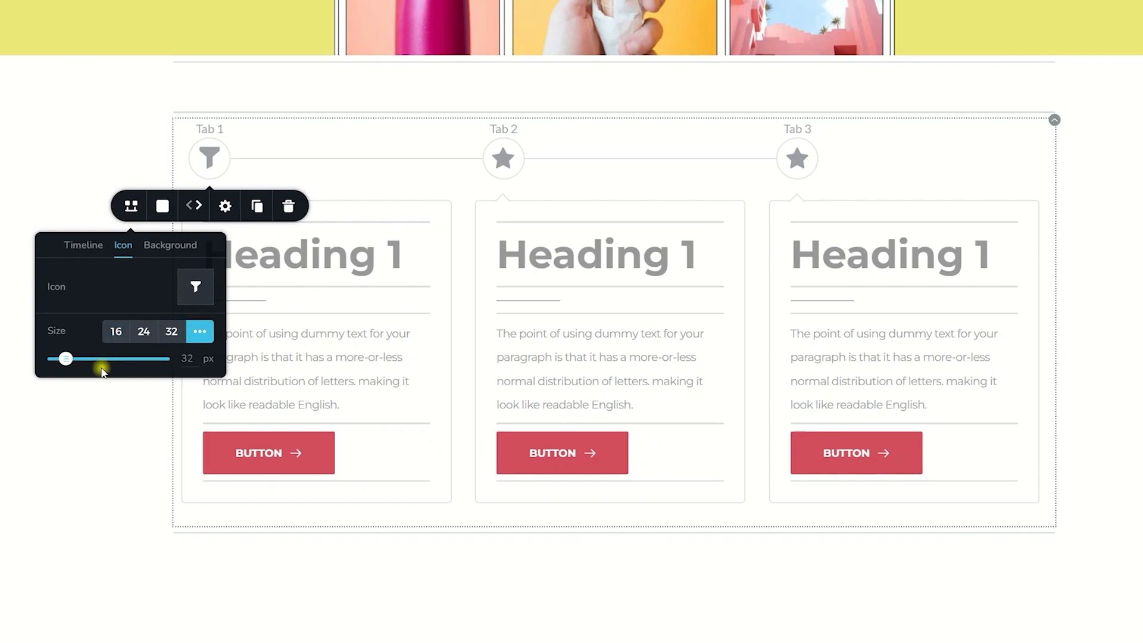
mouse_move(64, 359)
mouse_down()
mouse_move(89, 357)
mouse_move(66, 358)
mouse_up()
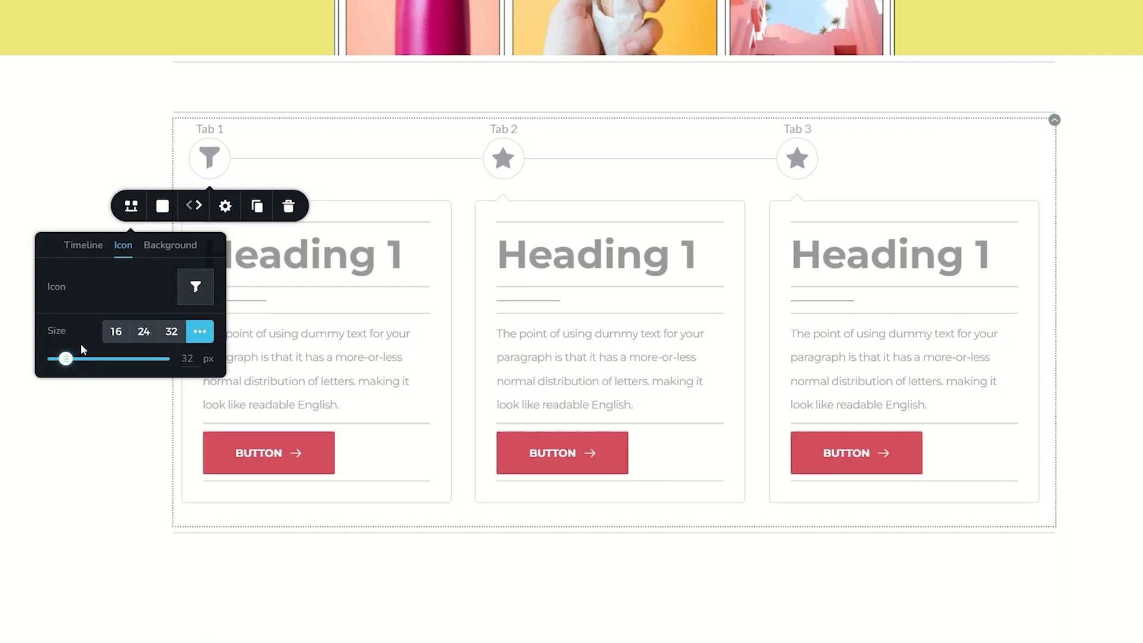
Step: Set the icon background size to 21 px and make its corners fully round with a custom corner radius
click(170, 245)
drag(89, 316, 94, 320)
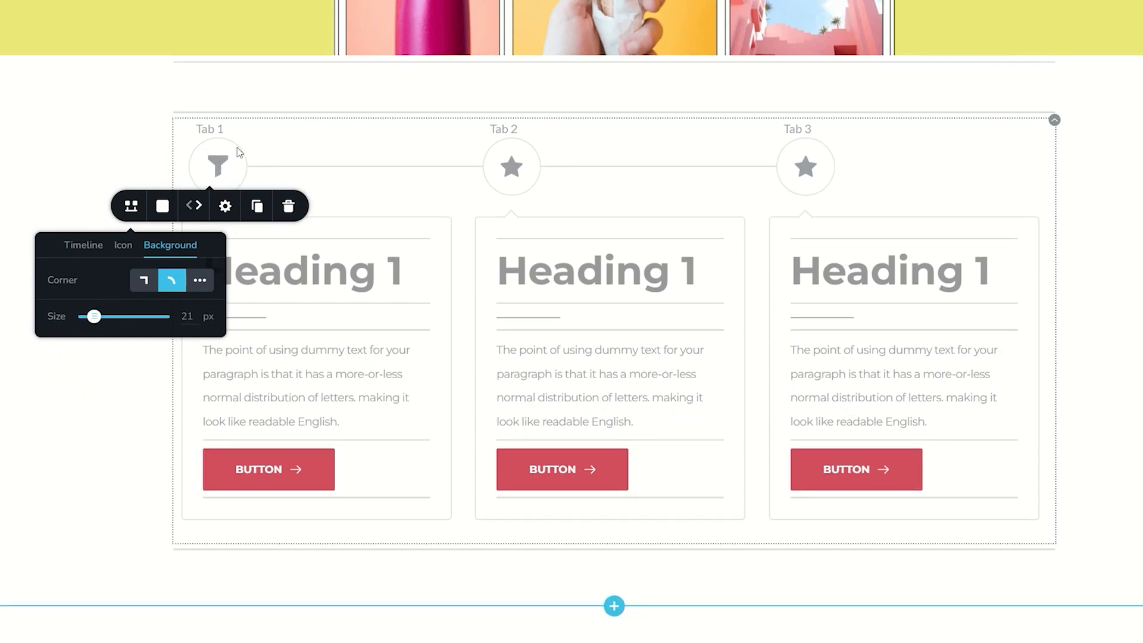
click(145, 284)
click(199, 281)
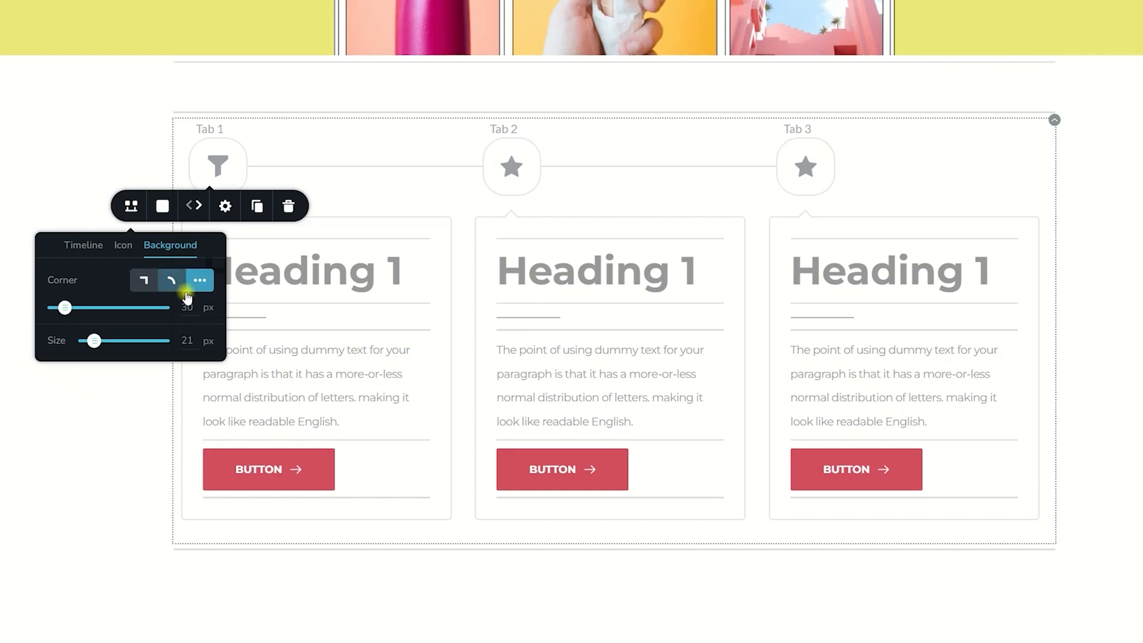
drag(67, 308, 84, 306)
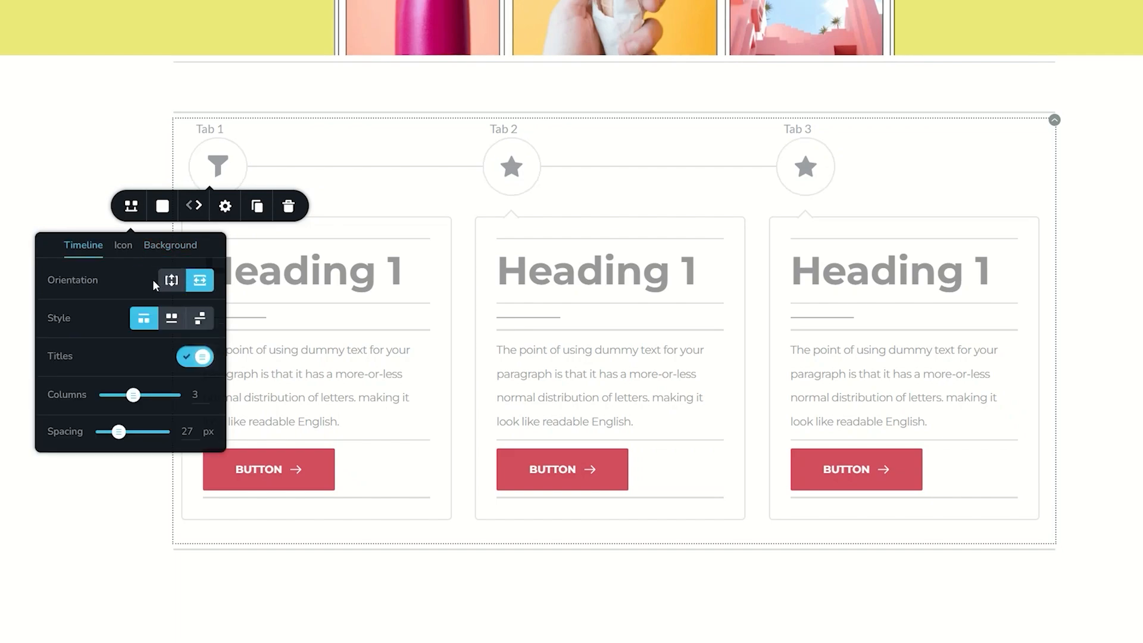
Step: Try the vertical orientation with its alternative styles and hidden titles, restoring the first style and the titles
click(172, 280)
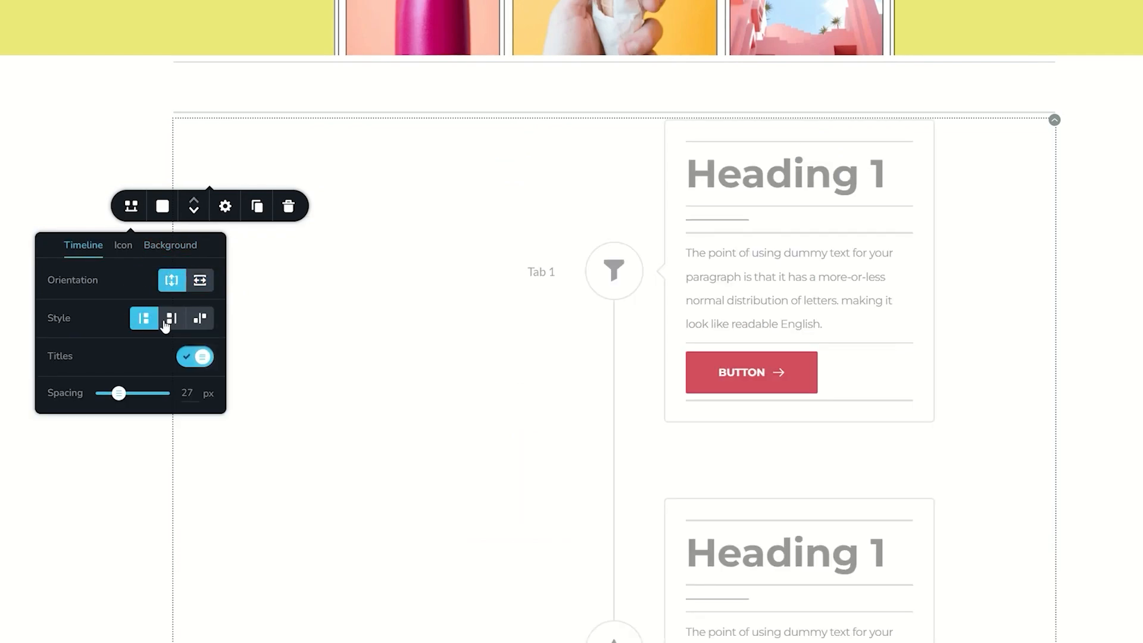
click(171, 319)
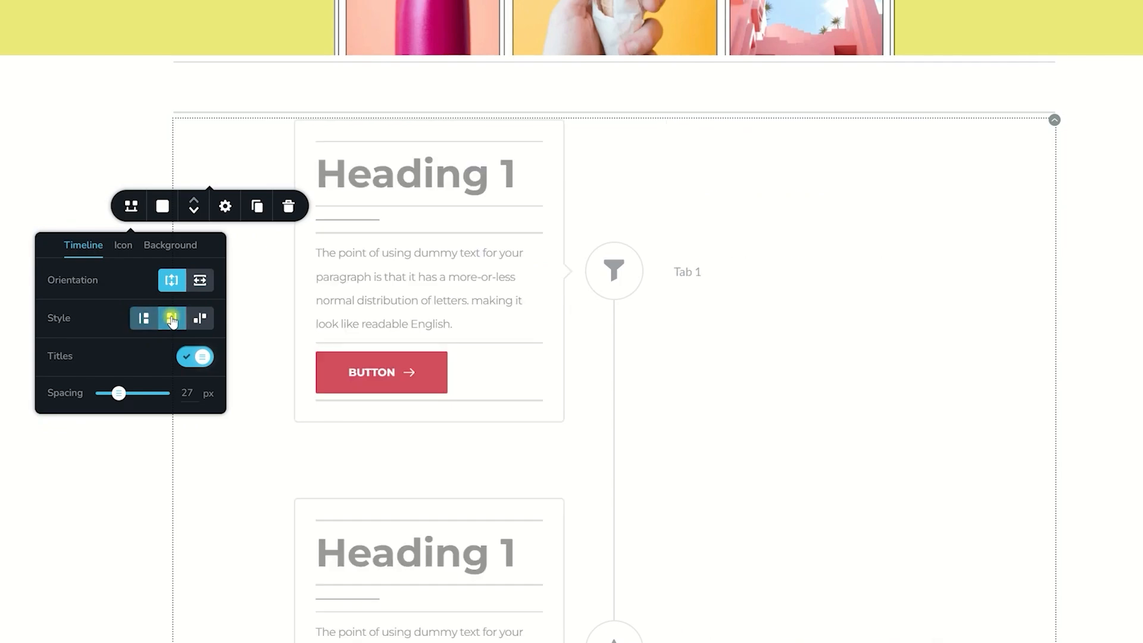
click(204, 321)
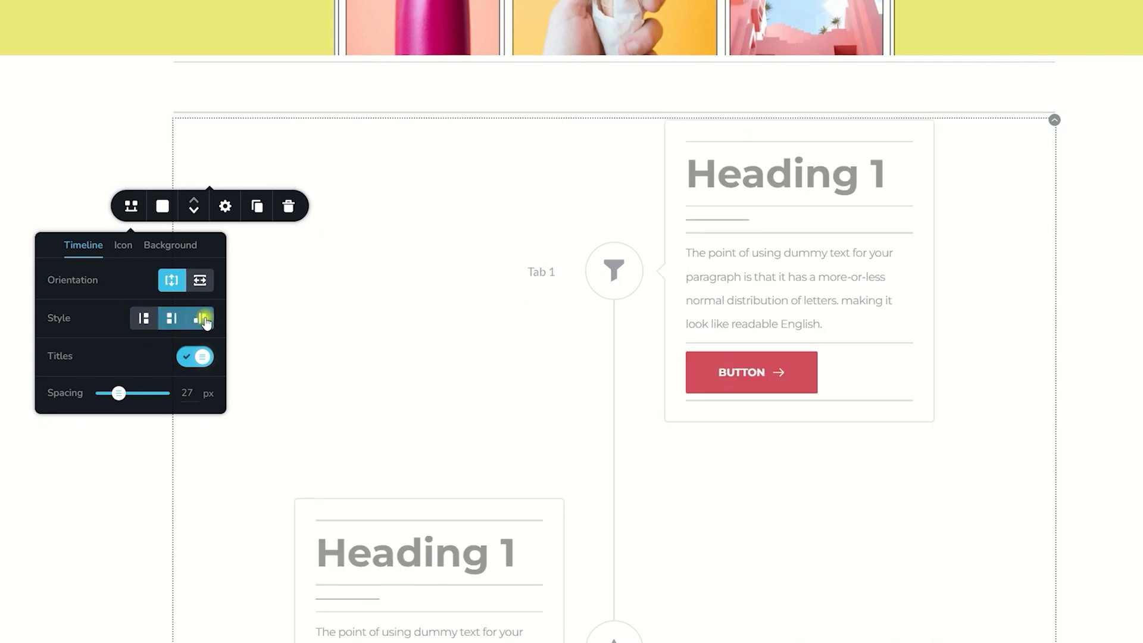
click(143, 319)
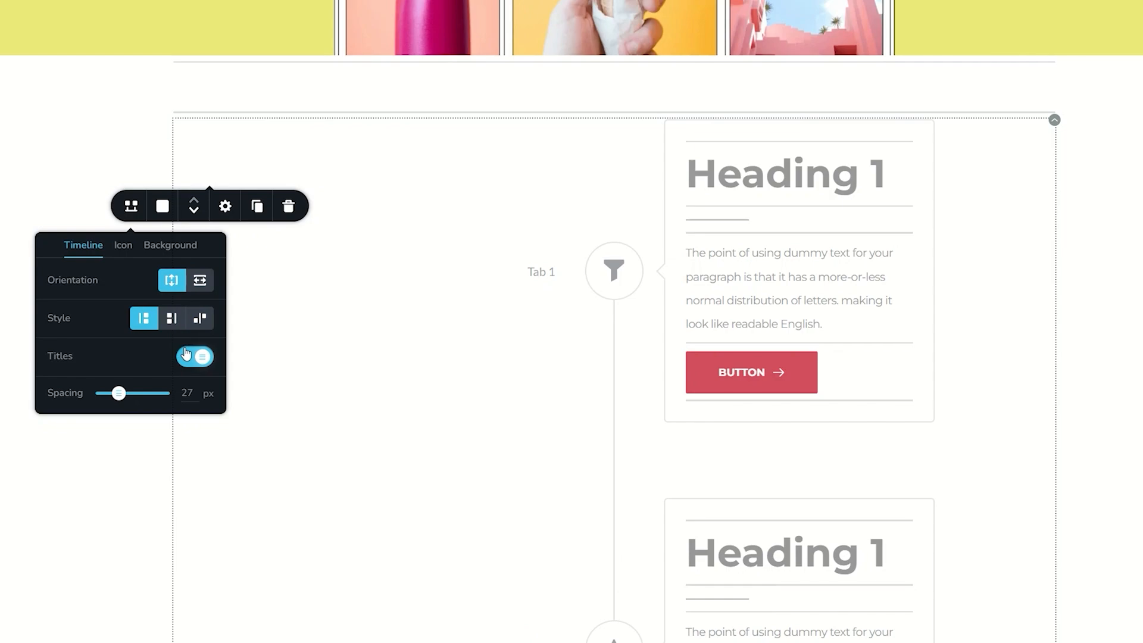
click(187, 357)
click(188, 358)
Step: Set the timeline's spacing to 32 px and switch the orientation back to horizontal
drag(119, 393, 126, 396)
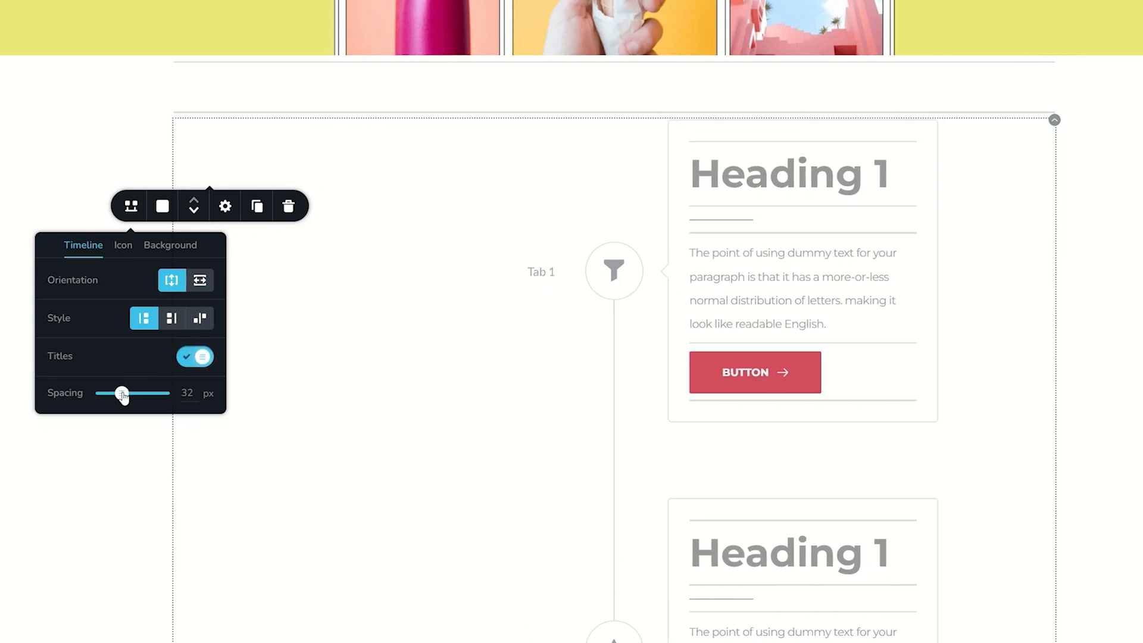
click(202, 281)
Step: Color Tab 1's background yellow (#ede97a) and its funnel icon red (#d34d5e)
click(162, 207)
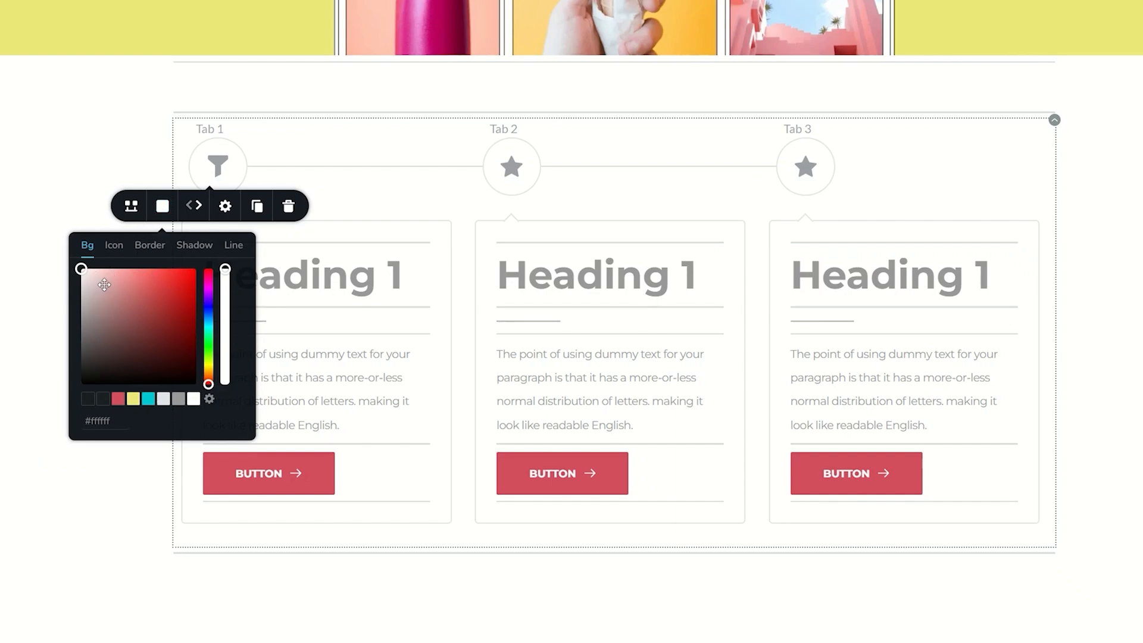
click(132, 398)
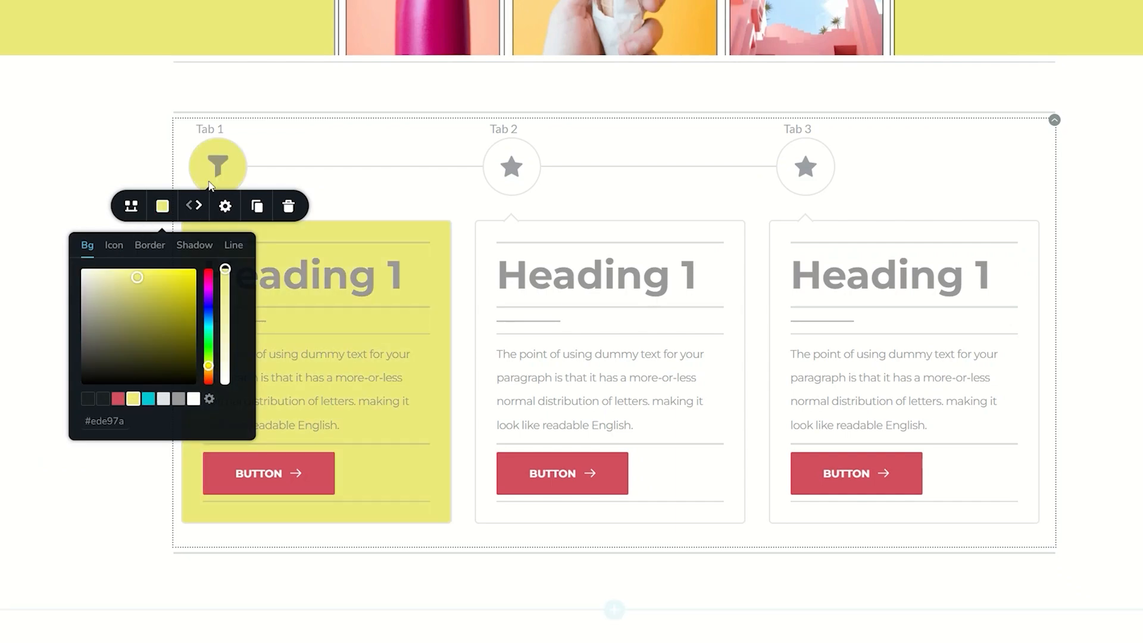
click(114, 245)
click(118, 398)
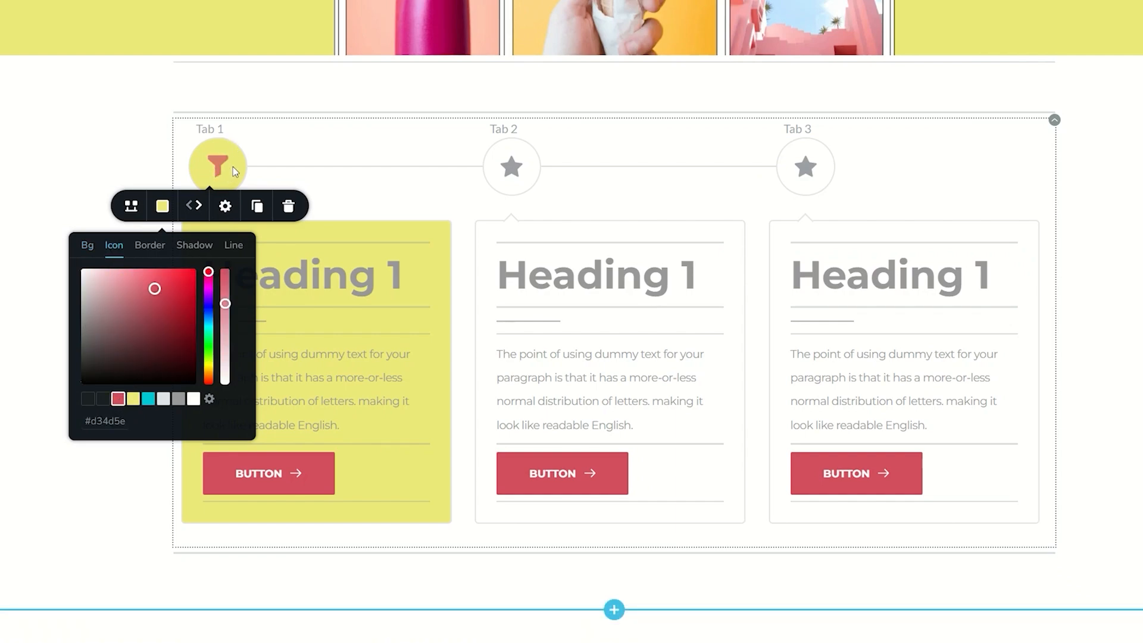
Step: Color Tab 1's border turquoise and the line connecting the timeline's tabs red using the palette swatches
click(149, 246)
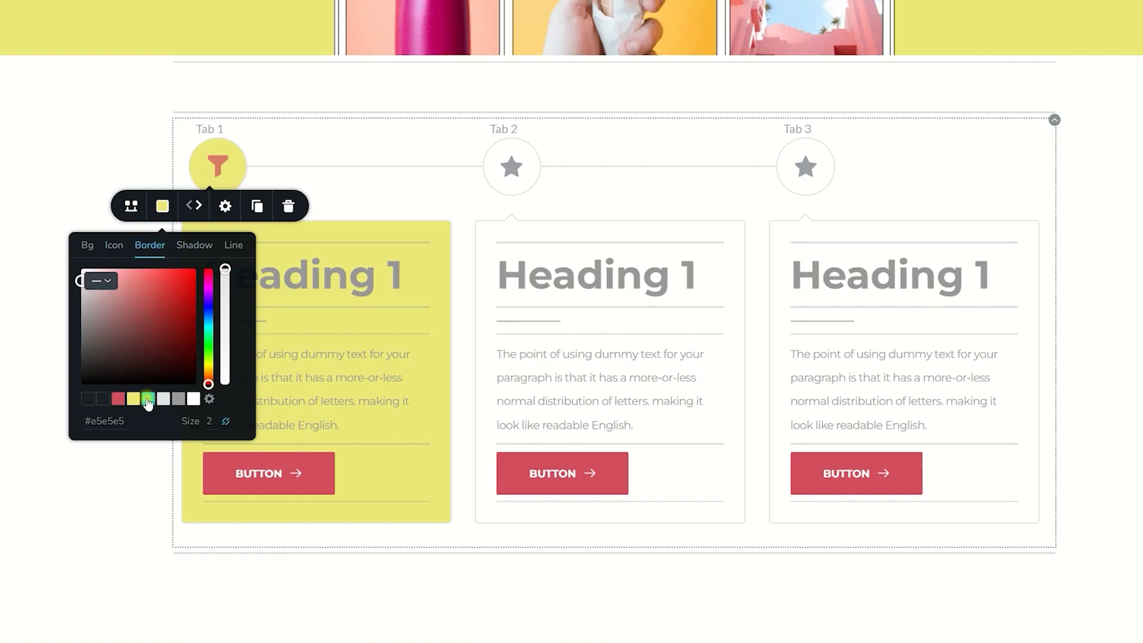
click(148, 398)
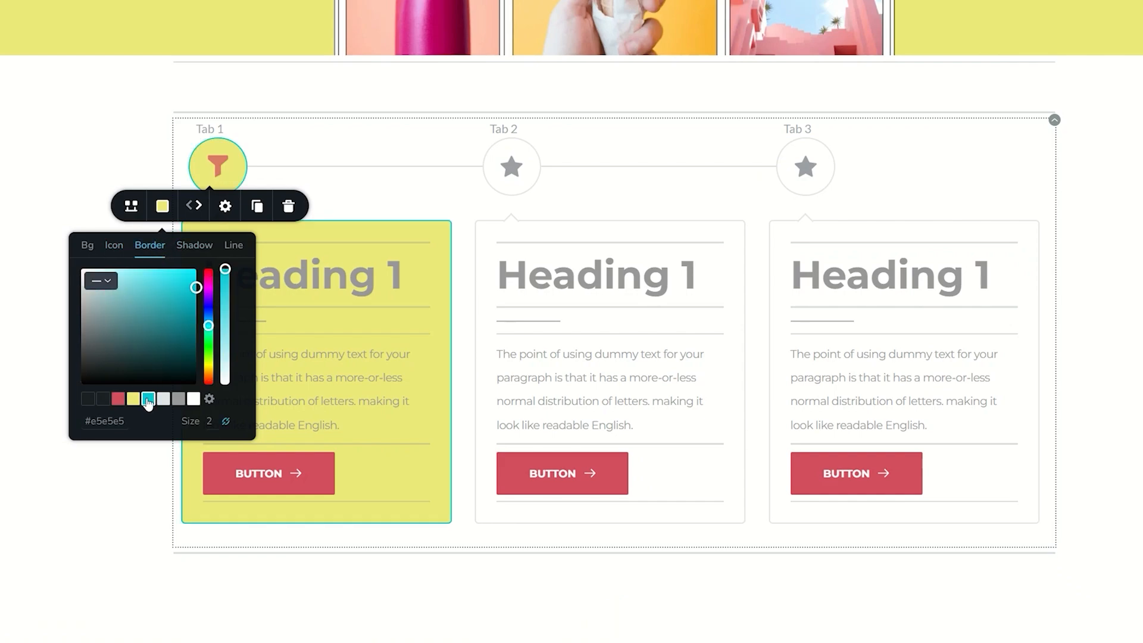
click(233, 245)
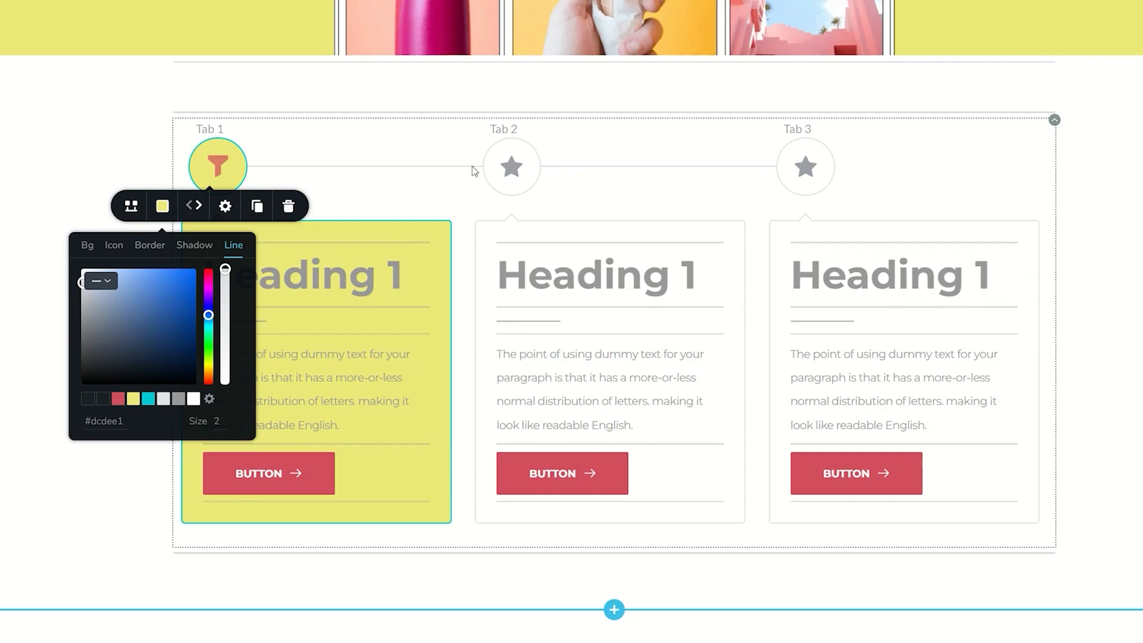
click(118, 399)
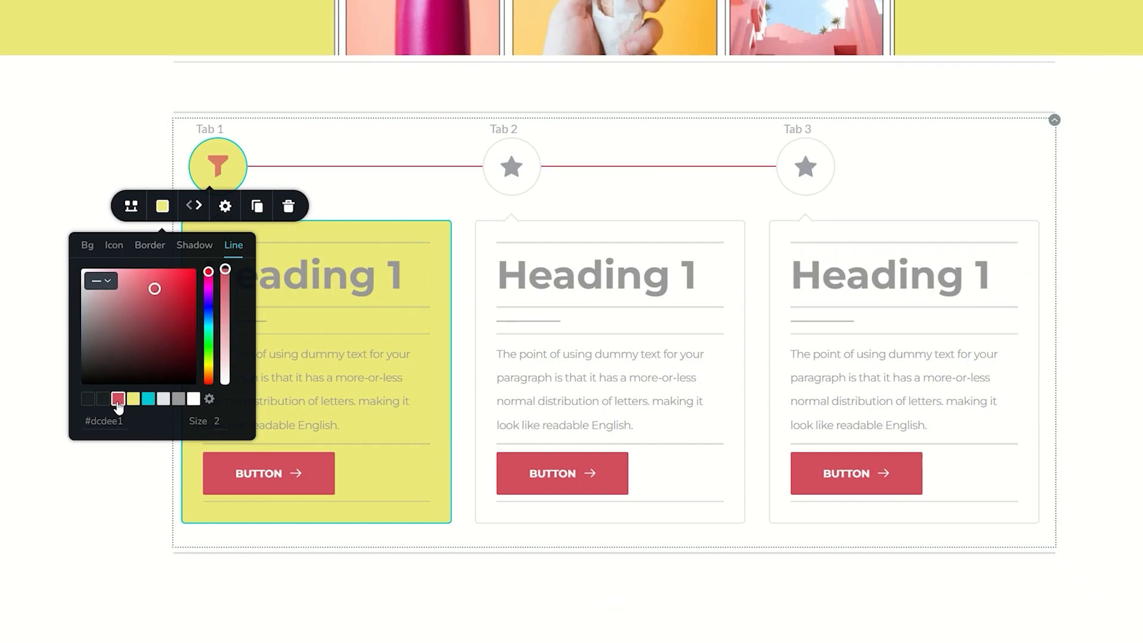
Step: Set the timeline tab titles to the Montserrat font at 19 px
click(215, 131)
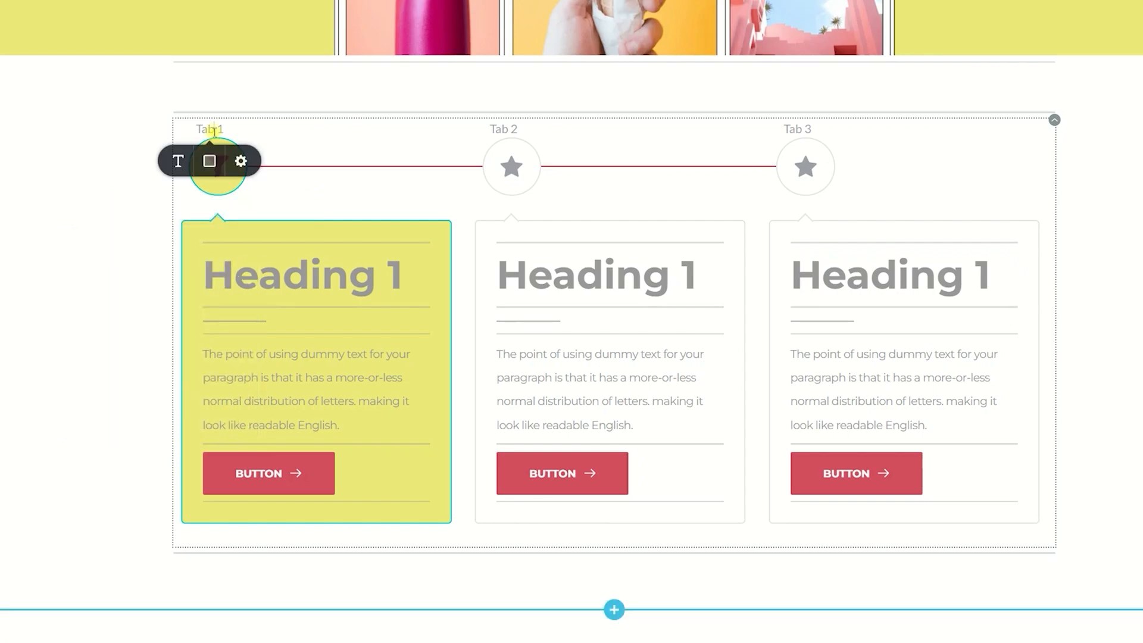
click(178, 162)
click(86, 239)
click(244, 275)
click(244, 275)
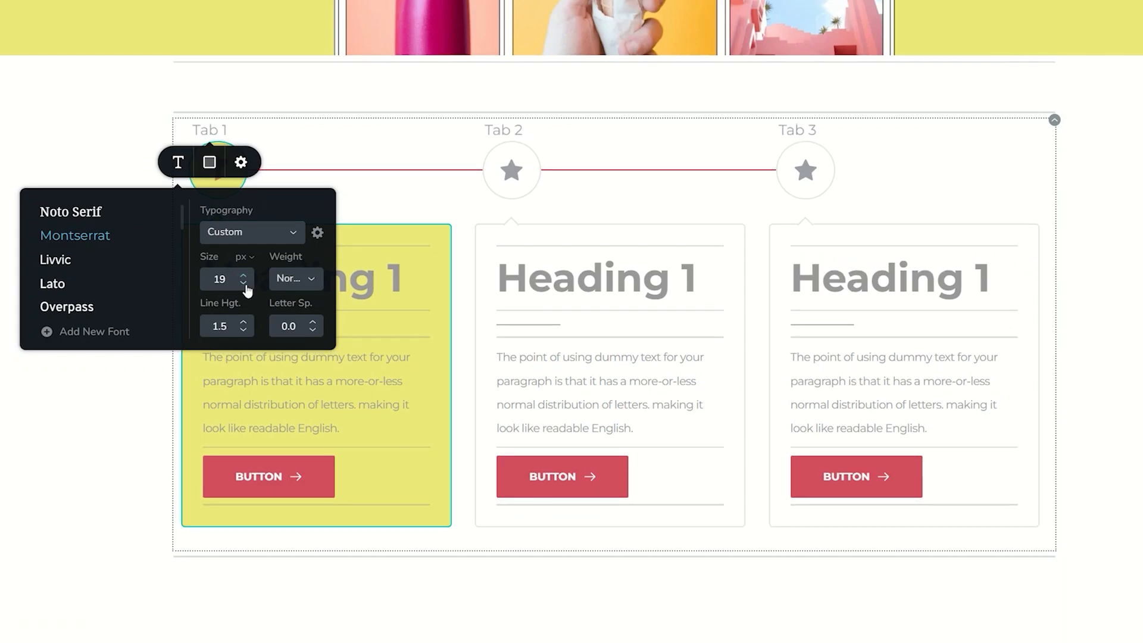
Step: Change the tab titles' text color to blue (#184eba)
click(208, 162)
drag(230, 248, 279, 199)
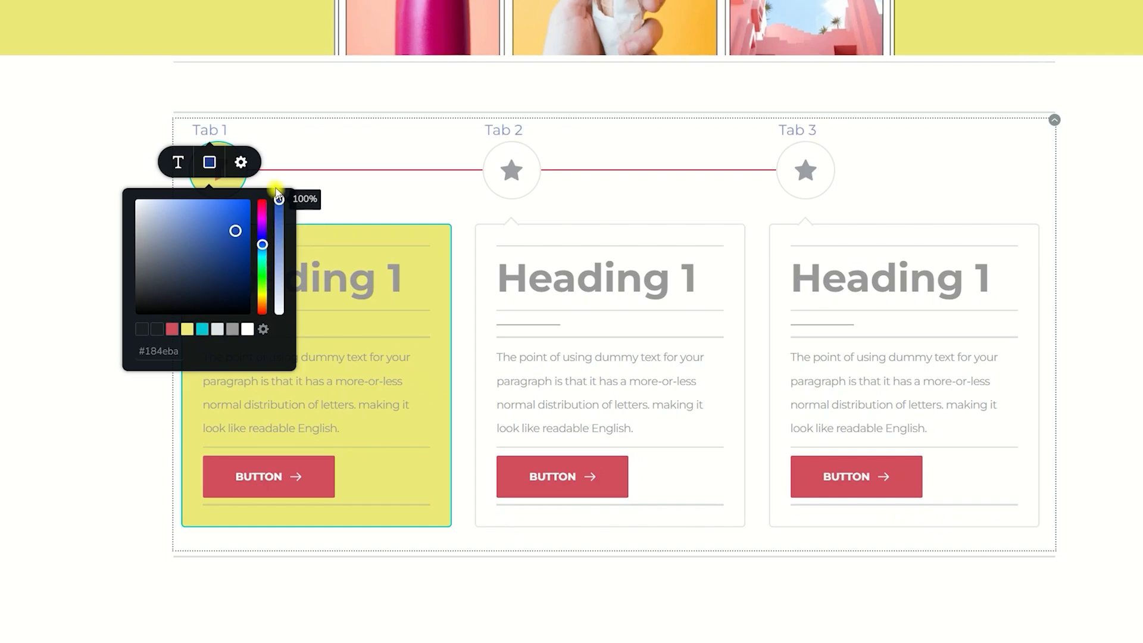
click(398, 210)
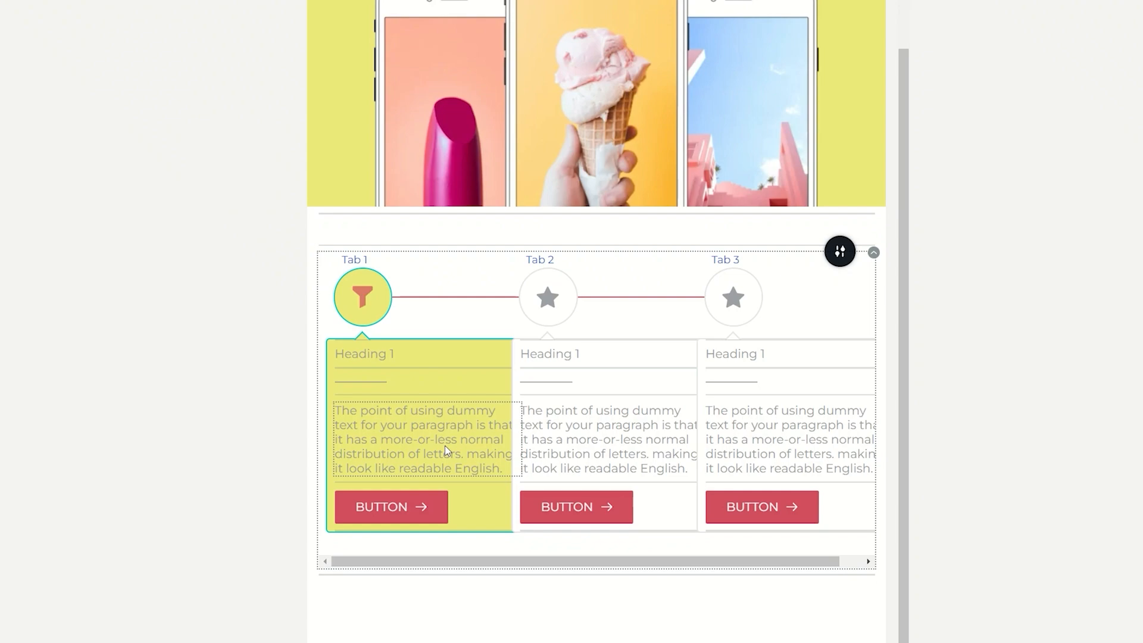
Step: Open the timeline's width setting in the narrower device view
mouse_move(381, 301)
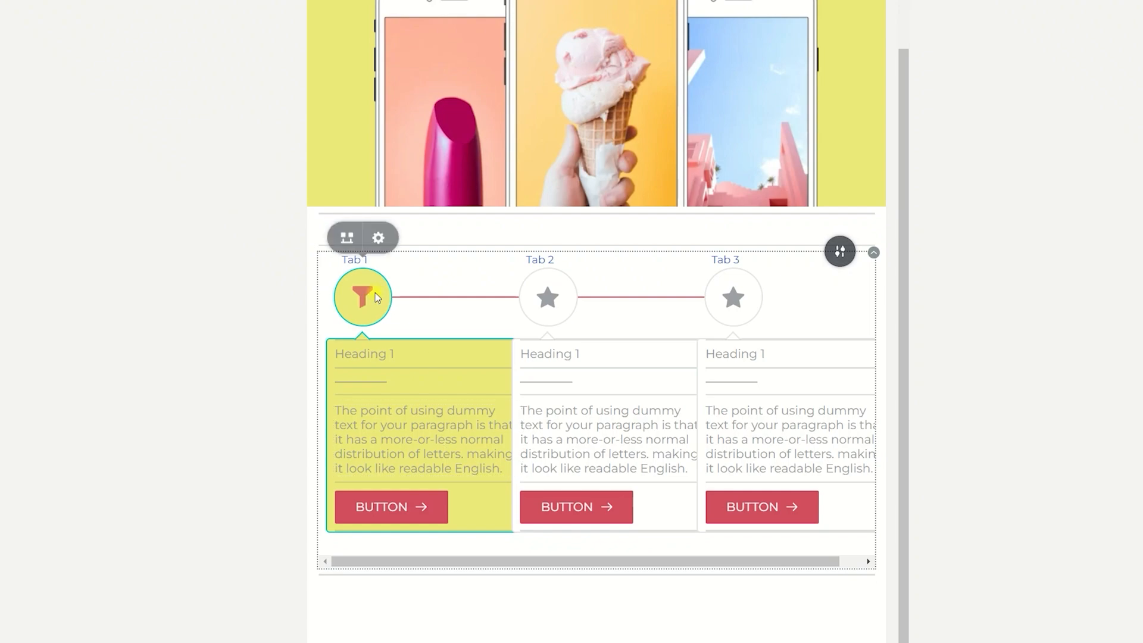
click(379, 248)
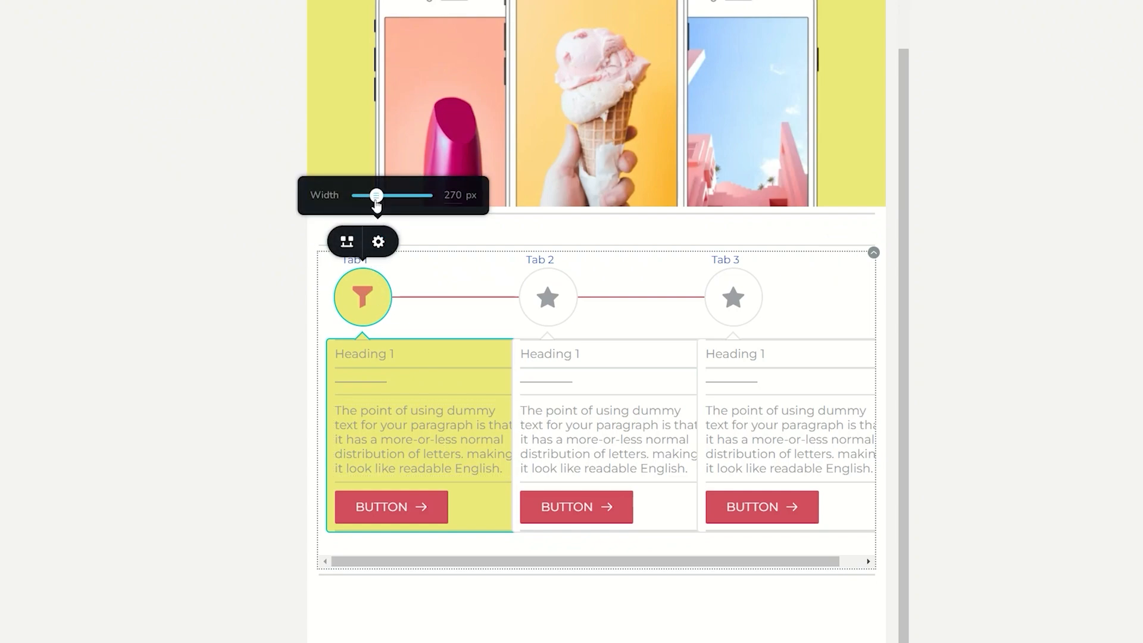